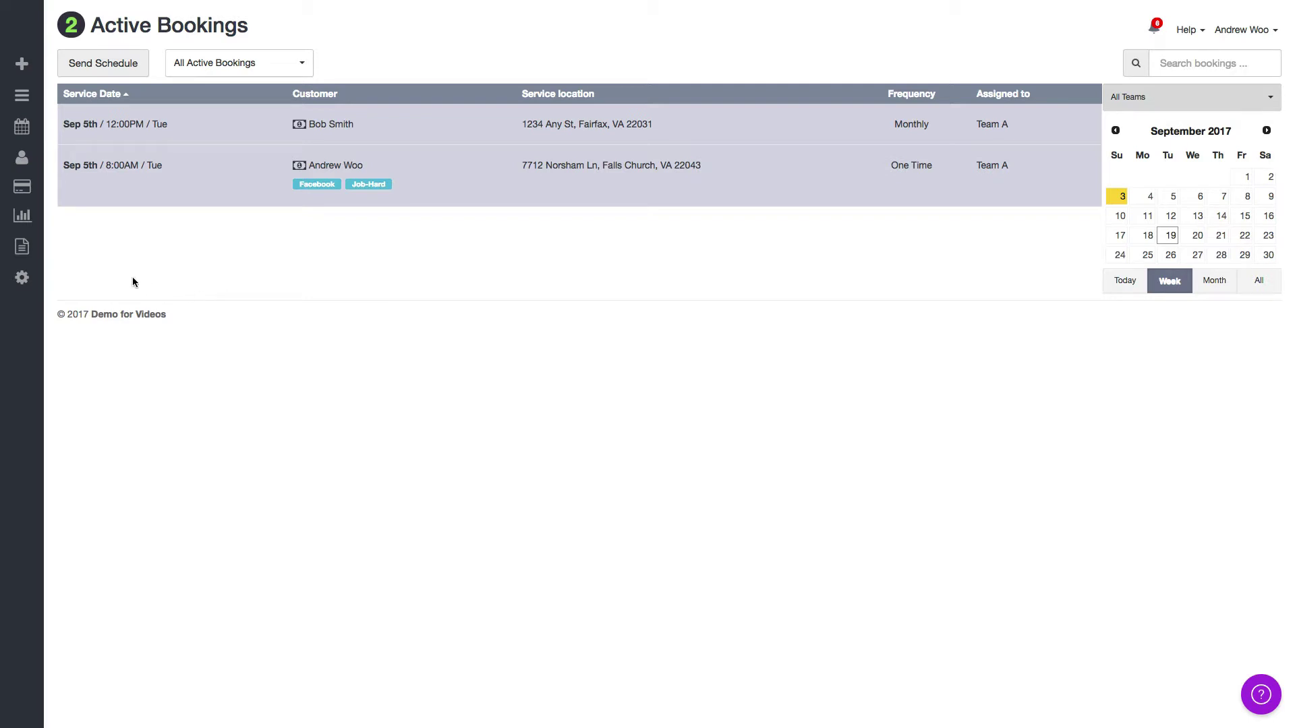
Go to Settings, expand Miscellaneous, and open the Twilio integration page
{"action": "left_click", "coordinate": [21, 279]}
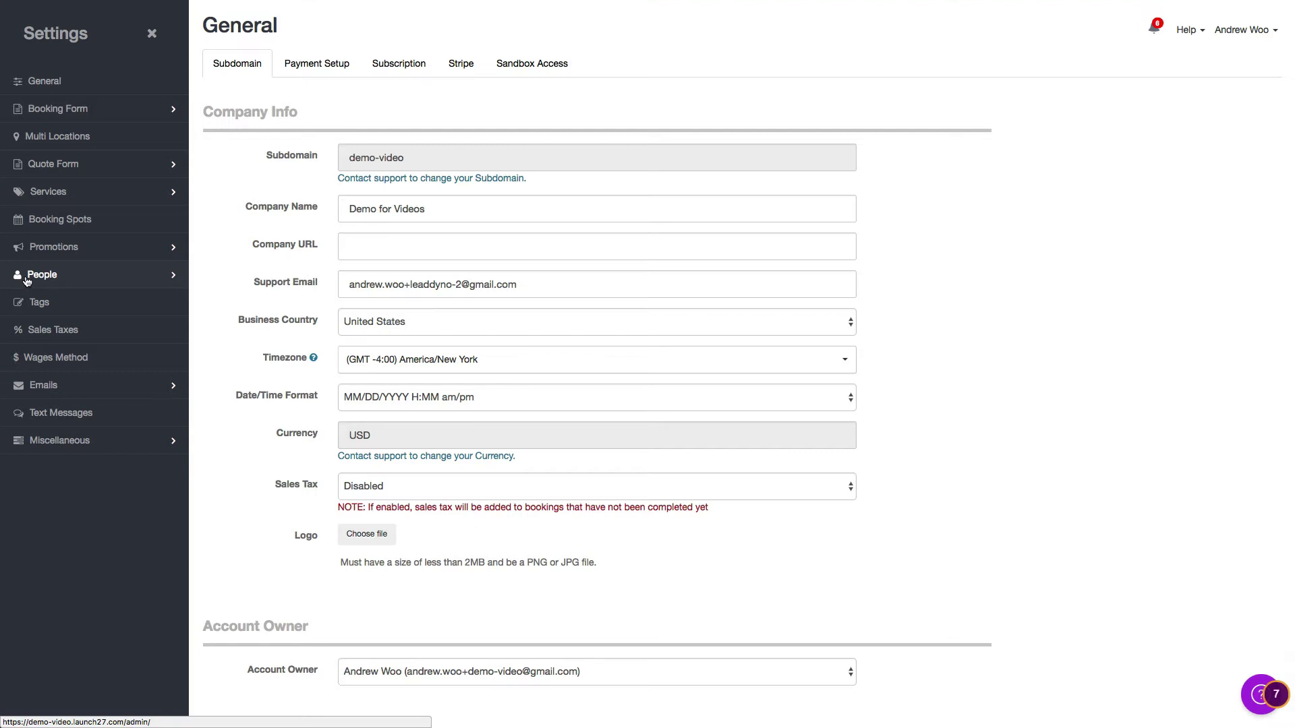
{"action": "left_click", "coordinate": [124, 447]}
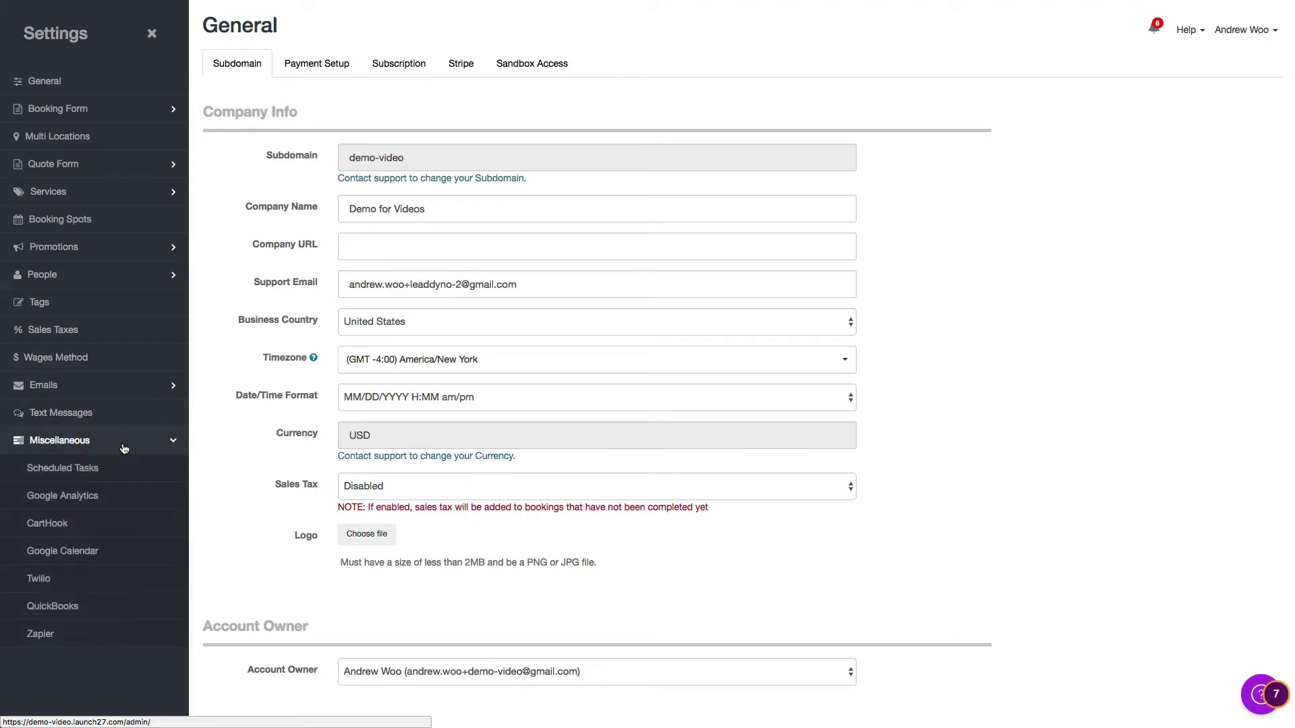
{"action": "left_click", "coordinate": [43, 580]}
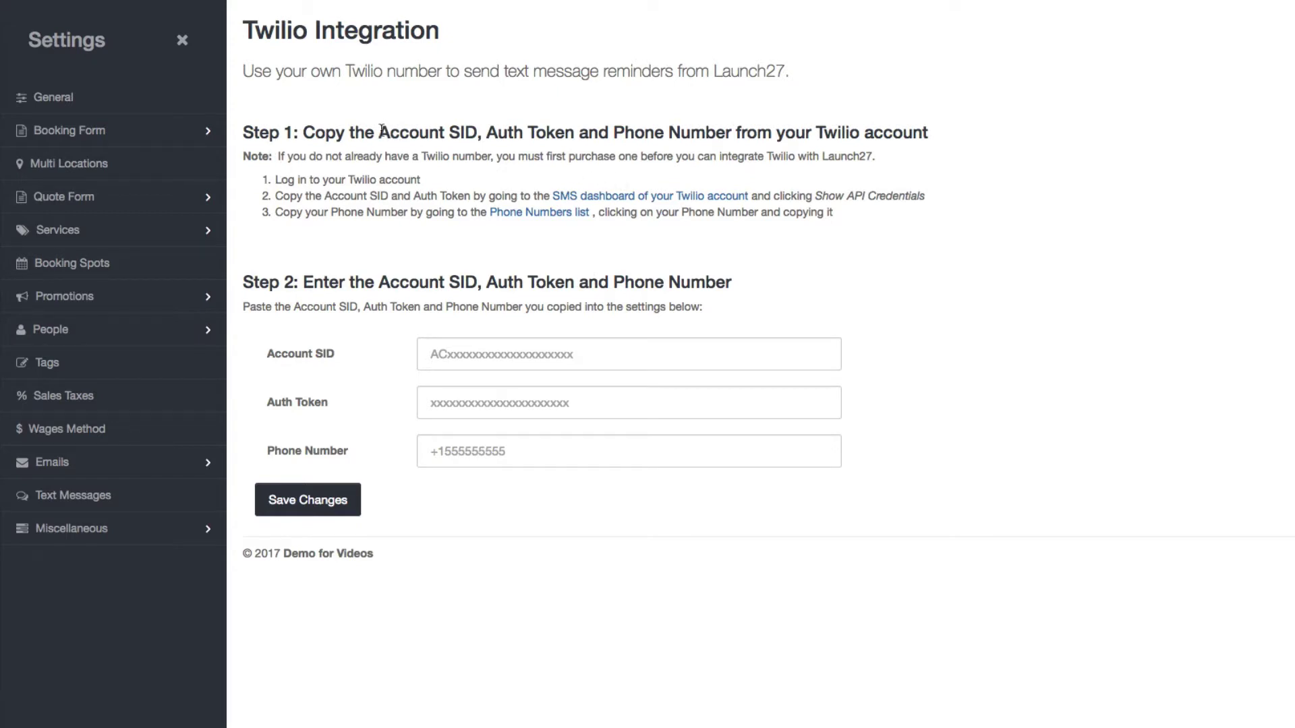
Read the Step 1 setup instructions, highlighting the log-in, Account SID/Auth Token and Show API Credentials wording
{"action": "left_click_drag", "start_coordinate": [379, 130], "coordinate": [732, 133]}
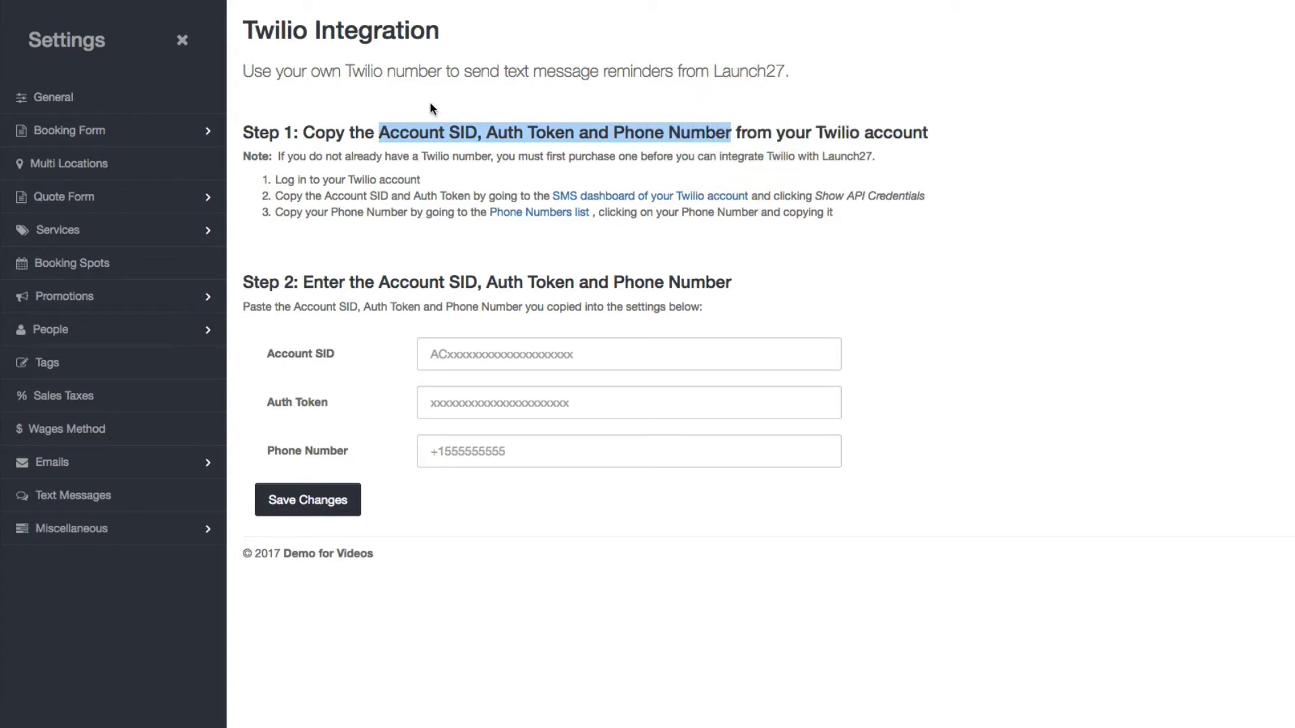
{"action": "left_click", "coordinate": [643, 162]}
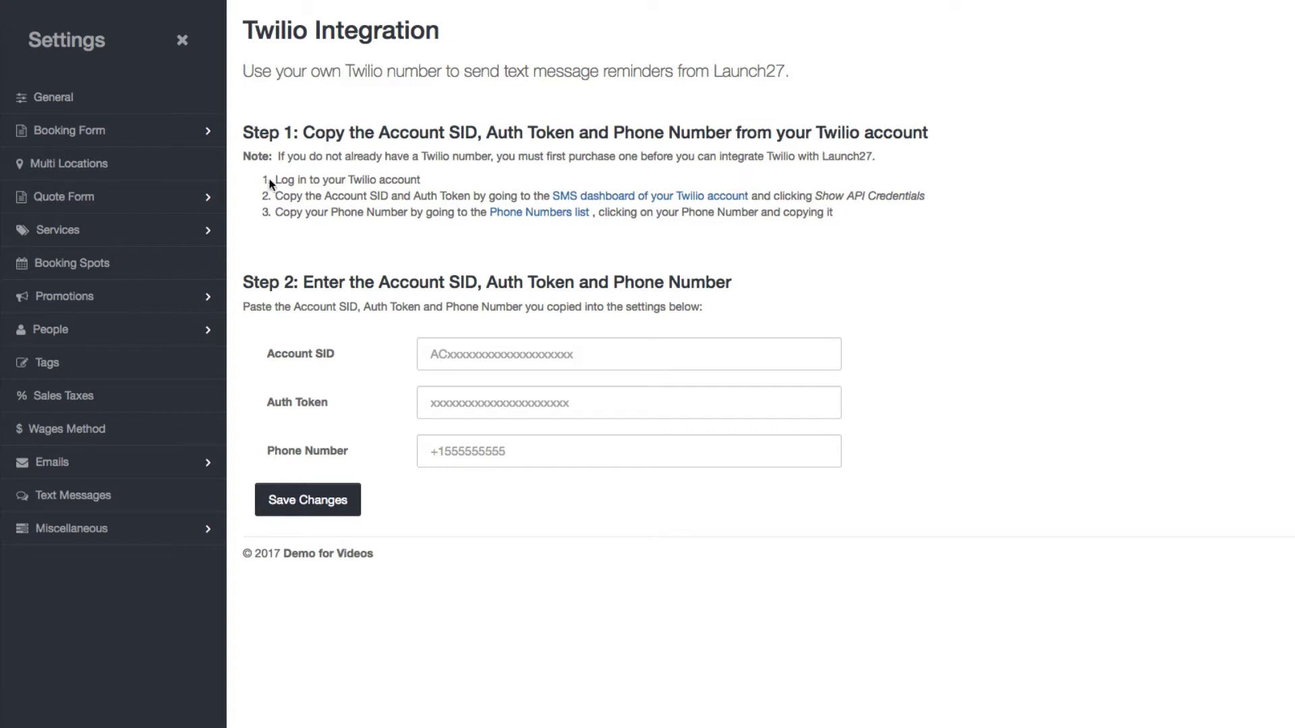
{"action": "left_click_drag", "start_coordinate": [273, 181], "coordinate": [421, 183]}
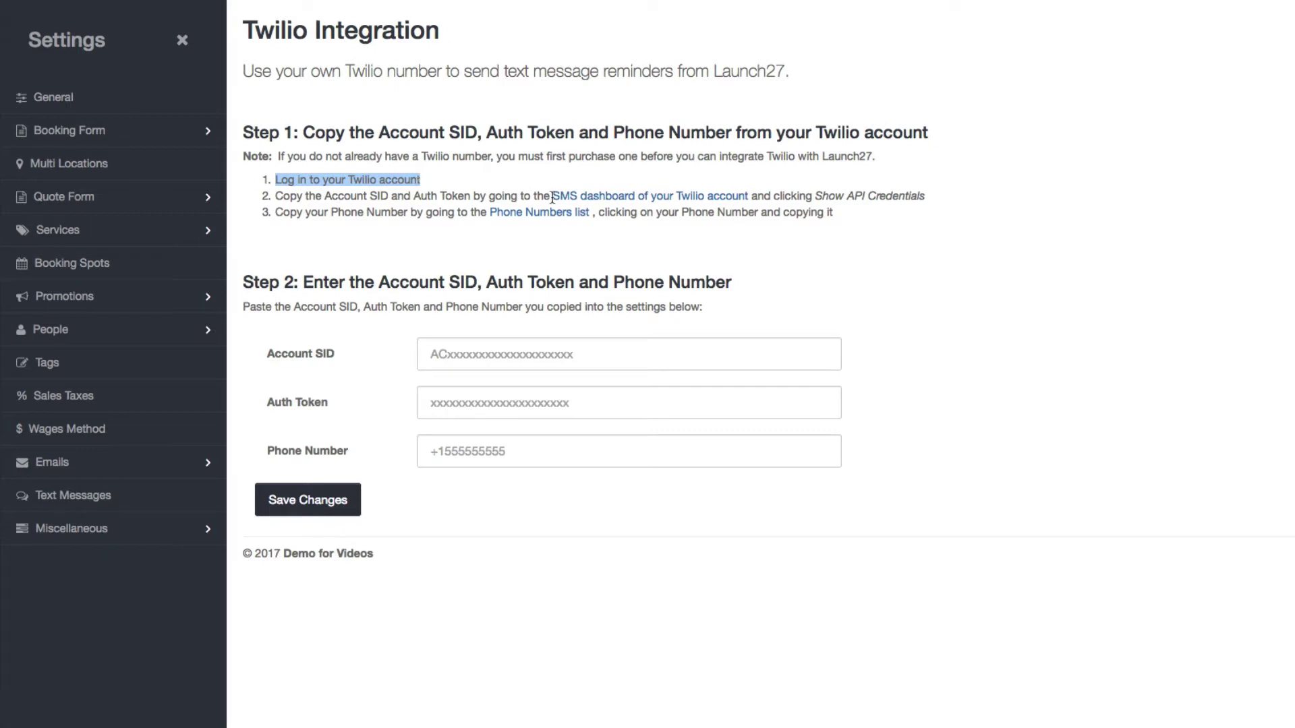
{"action": "left_click", "coordinate": [506, 197]}
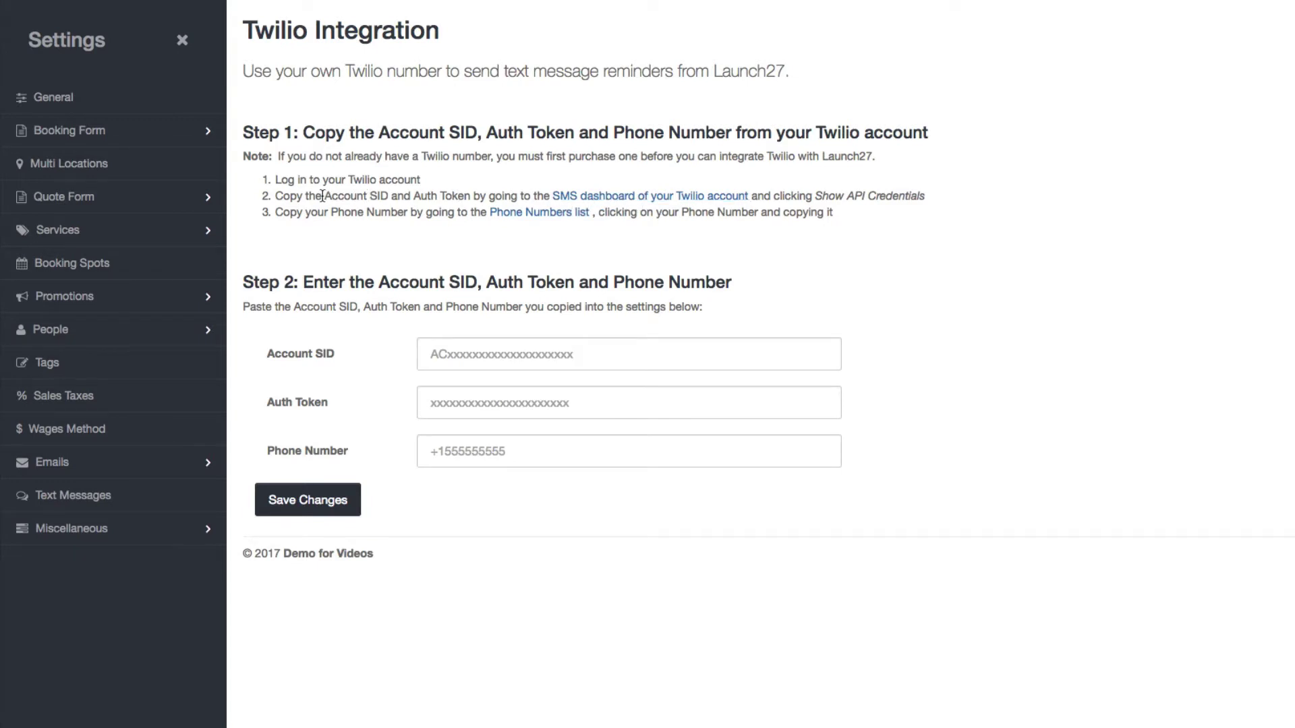
{"action": "left_click_drag", "start_coordinate": [322, 196], "coordinate": [469, 198]}
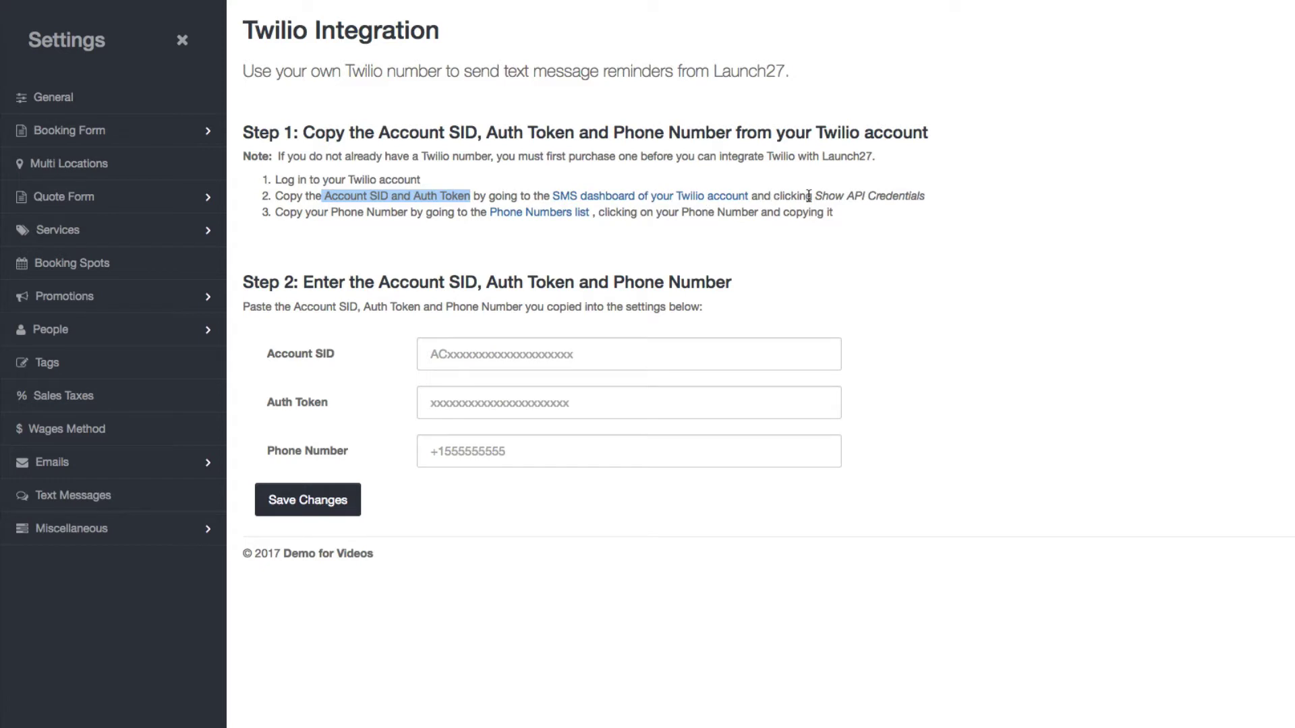
{"action": "left_click_drag", "start_coordinate": [815, 196], "coordinate": [938, 203]}
{"action": "left_click", "coordinate": [938, 203]}
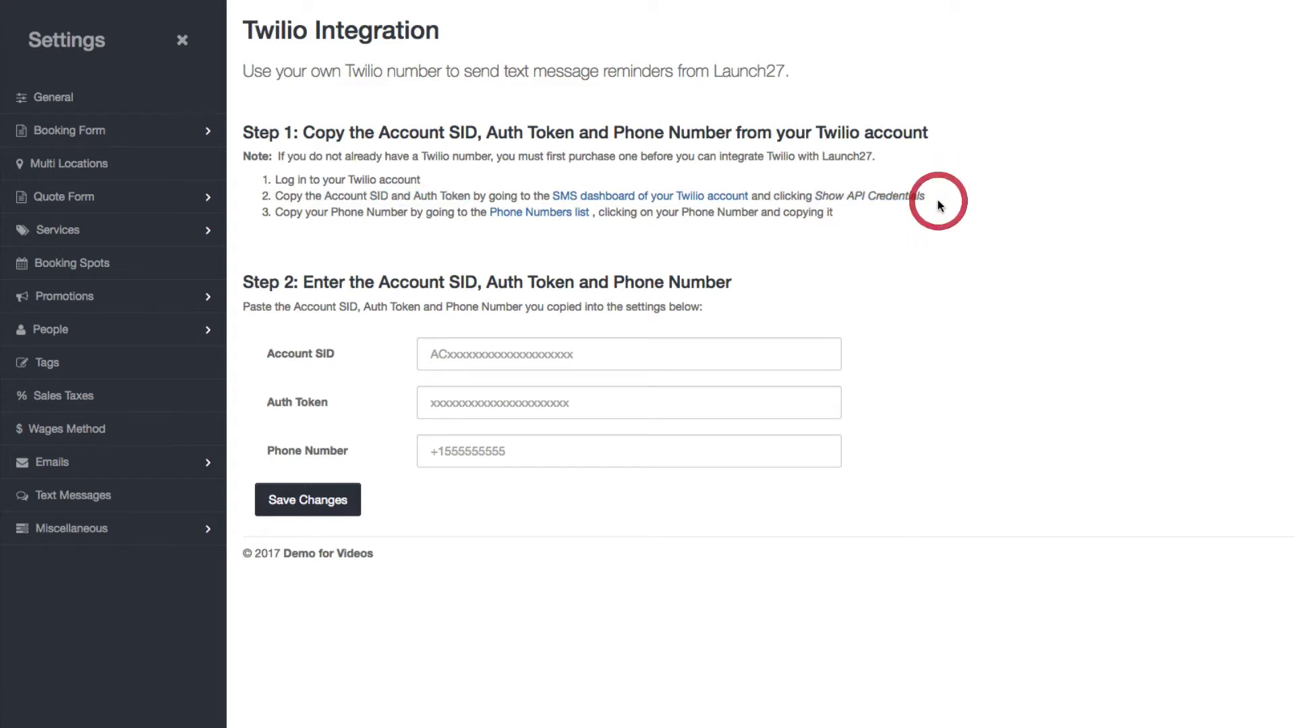
Open the Twilio SMS dashboard, show the API credentials and copy the Account SID
{"action": "left_click", "coordinate": [718, 197]}
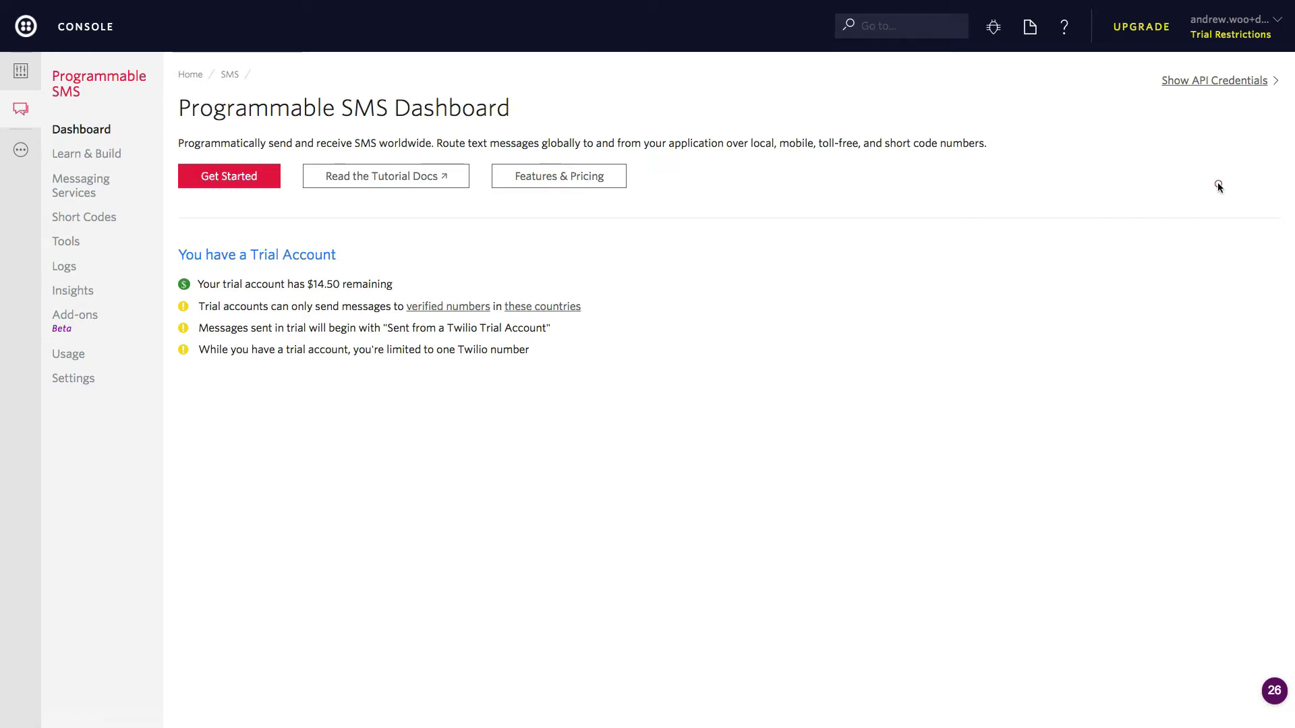
{"action": "left_click", "coordinate": [1188, 80]}
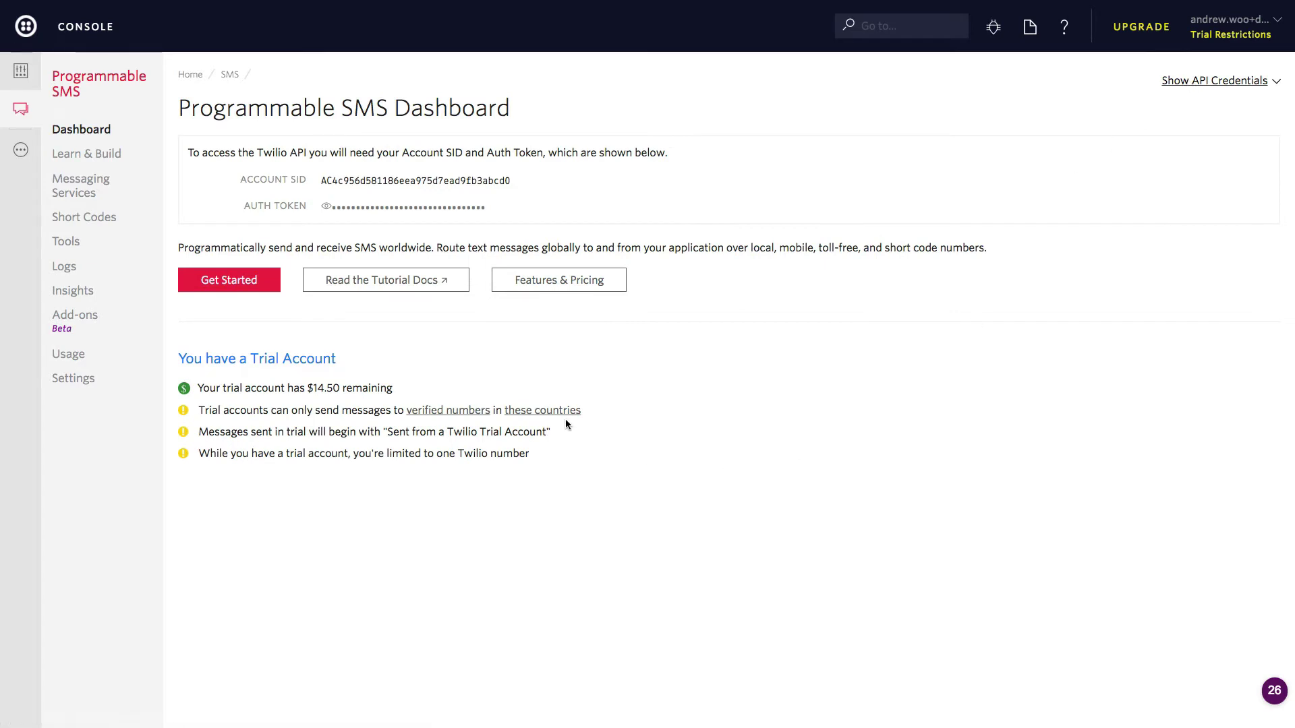
{"action": "left_click", "coordinate": [369, 179]}
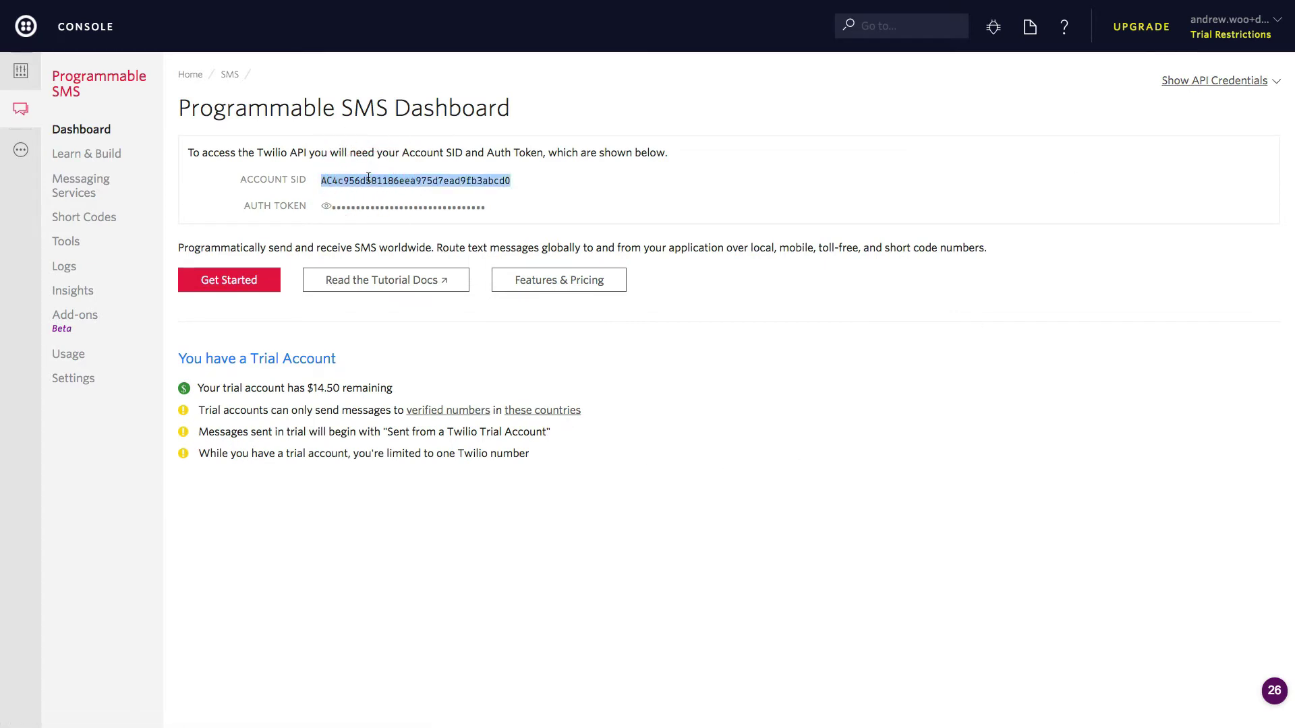
{"action": "right_click", "coordinate": [368, 179]}
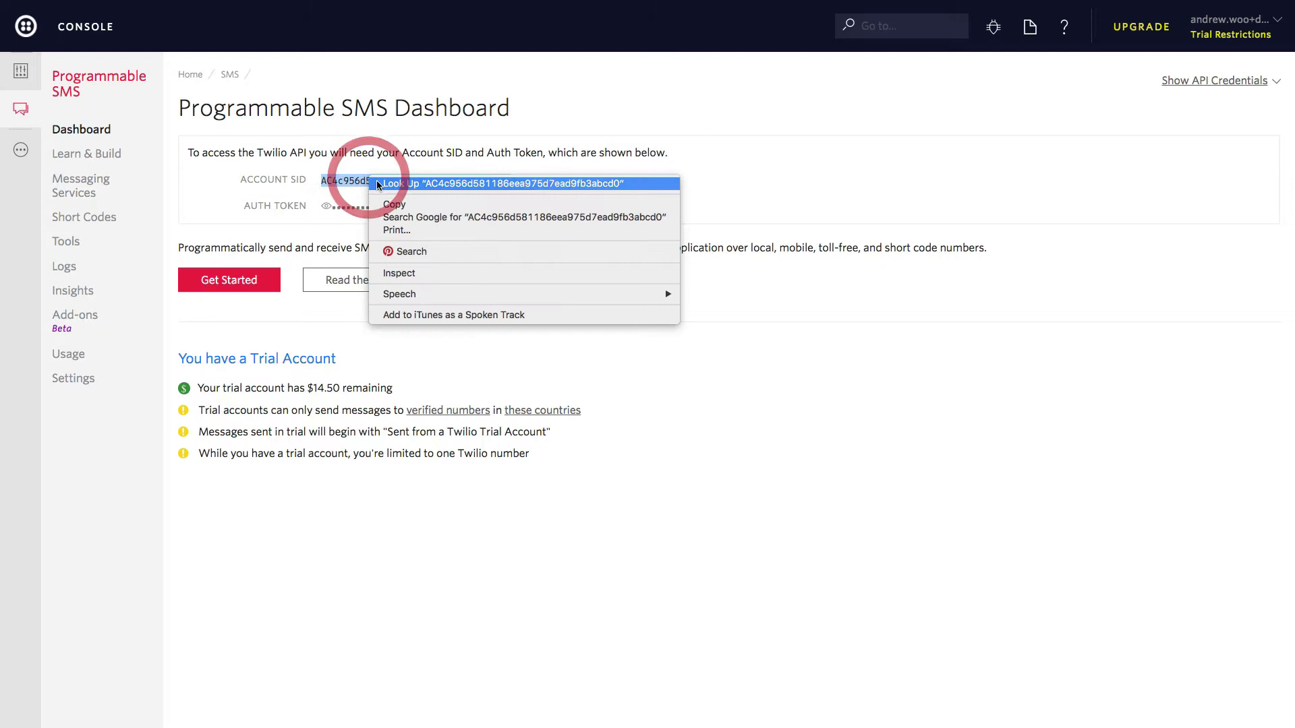
{"action": "left_click", "coordinate": [384, 209]}
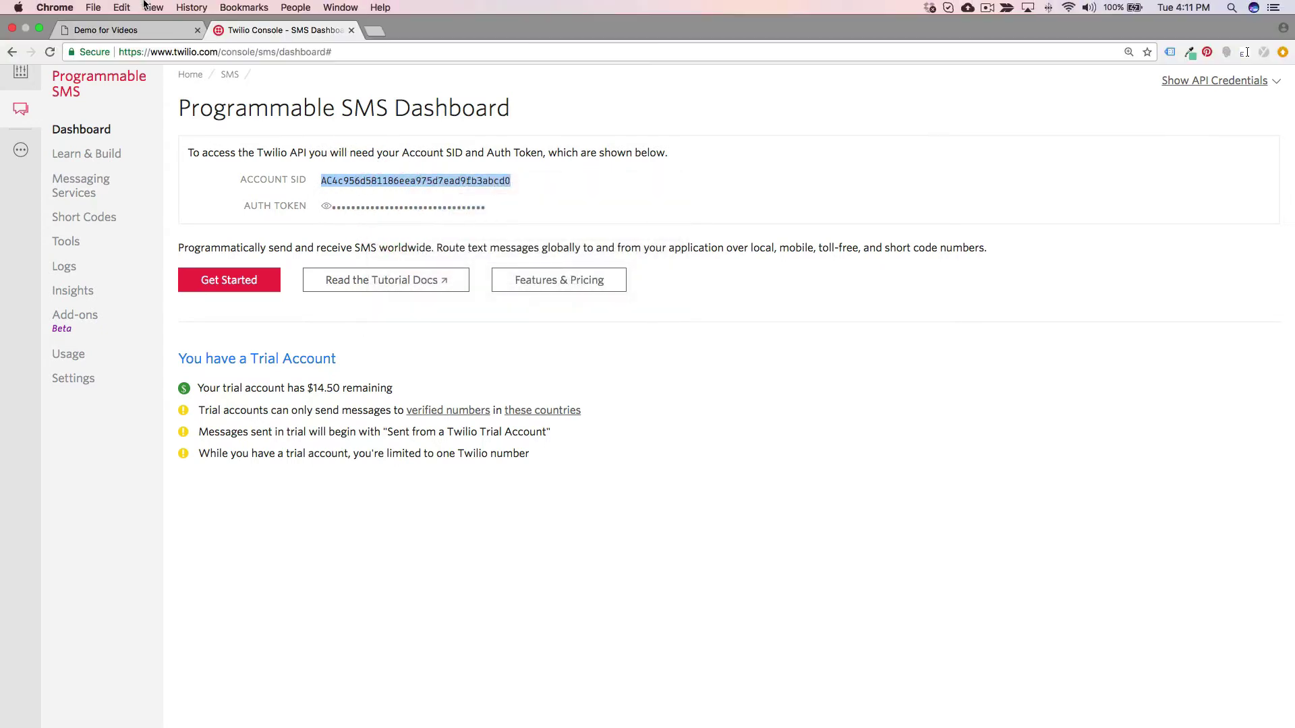
Paste the copied Account SID into Launch27's Account SID field
{"action": "left_click", "coordinate": [101, 31]}
{"action": "left_click", "coordinate": [416, 294]}
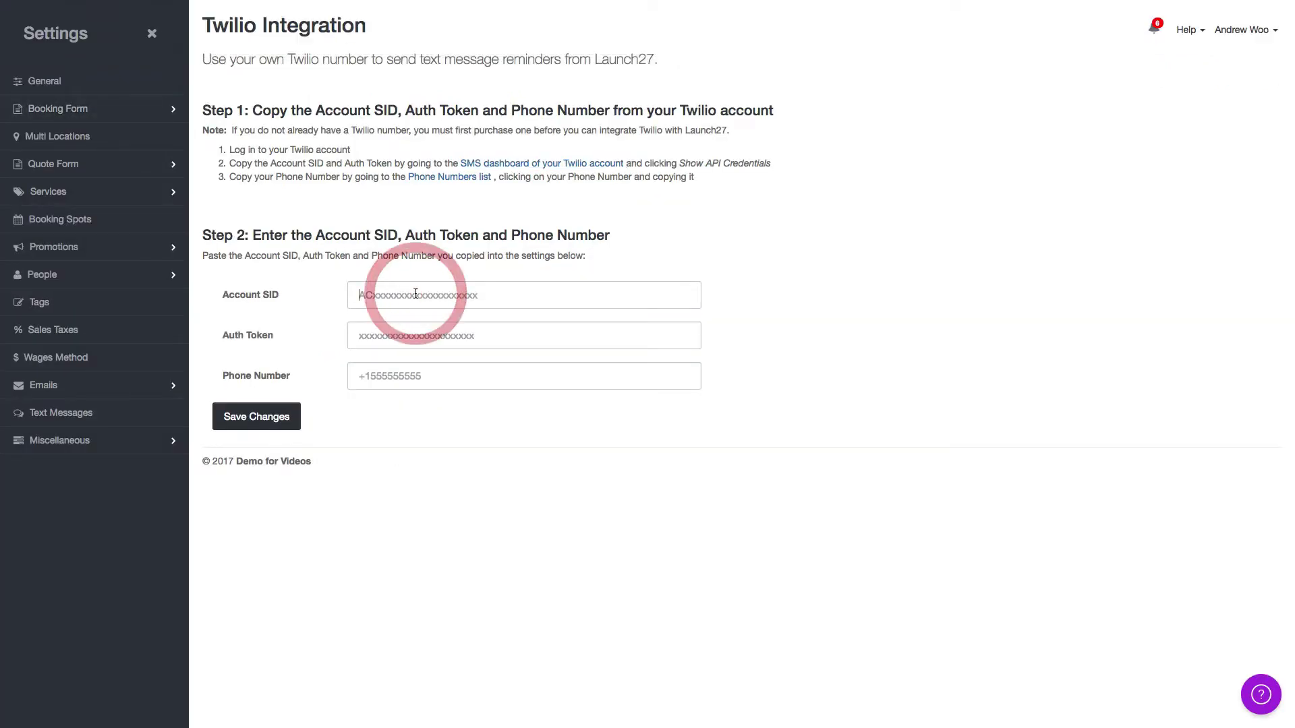
{"action": "right_click", "coordinate": [417, 293]}
{"action": "left_click", "coordinate": [433, 362]}
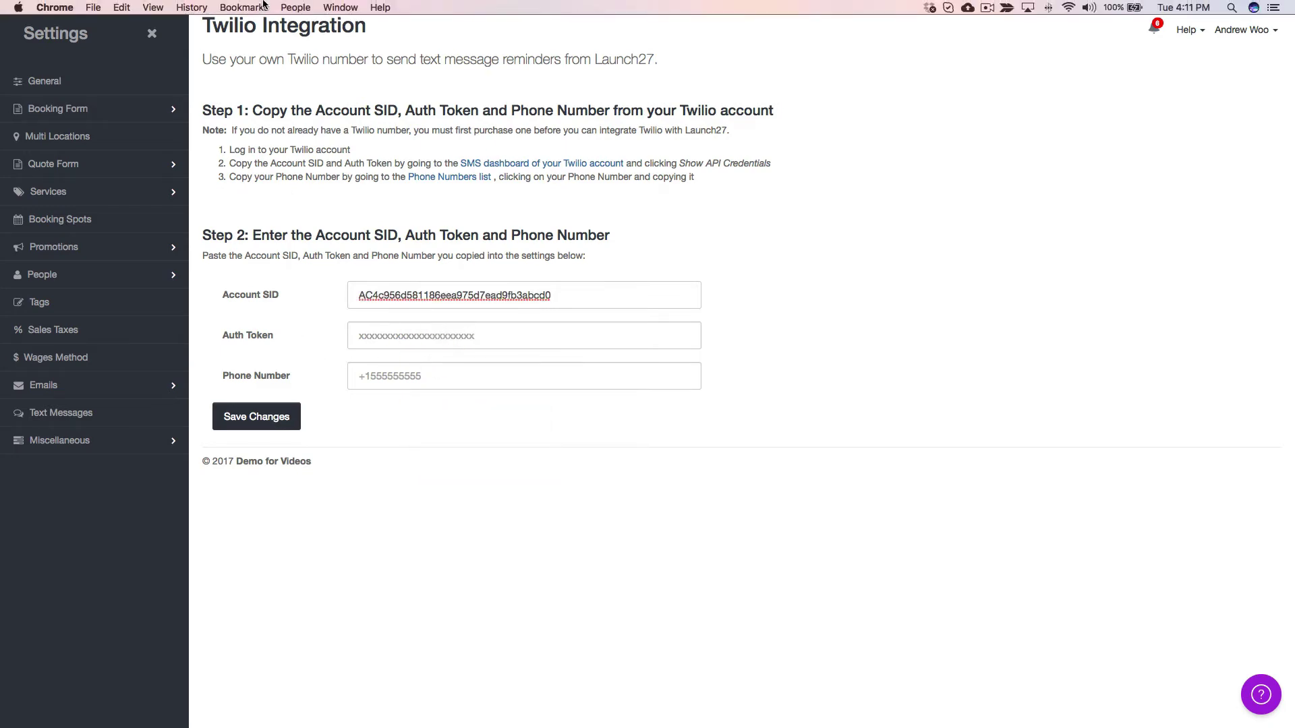
Reveal the Auth Token on the Twilio SMS dashboard and select the whole token for copying
{"action": "left_click", "coordinate": [249, 31]}
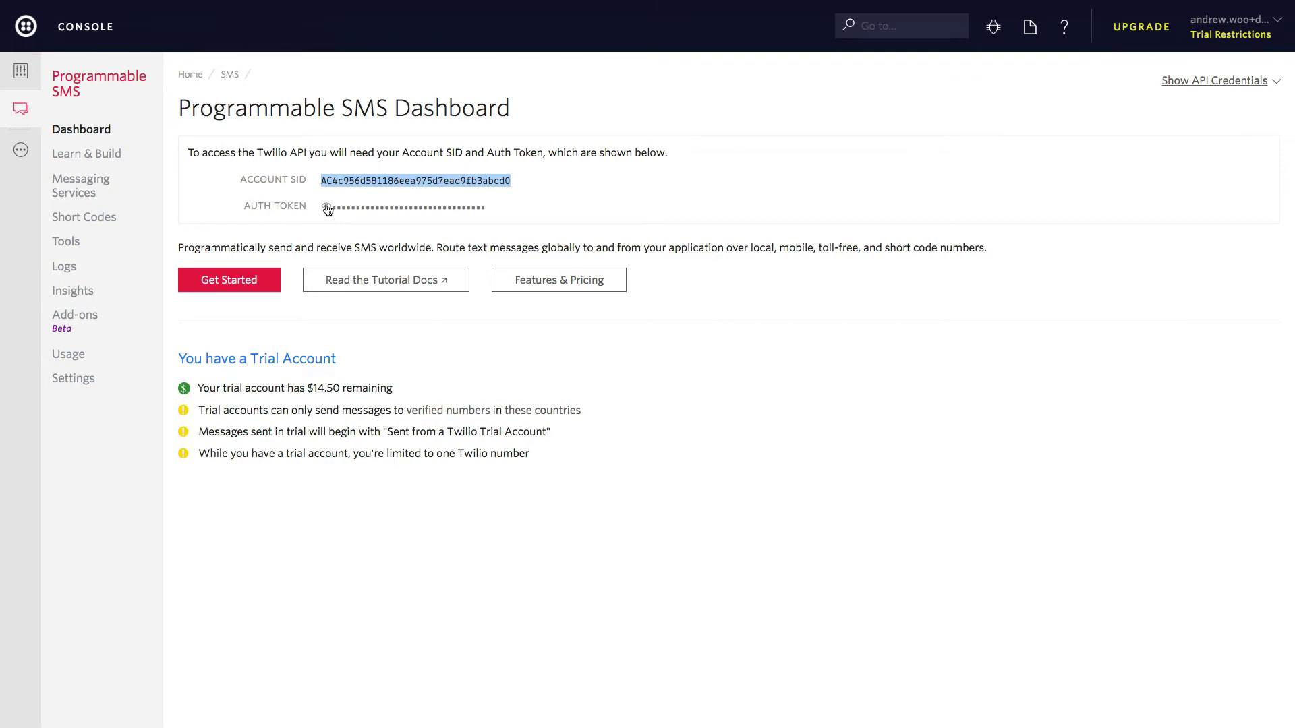
{"action": "left_click", "coordinate": [328, 207]}
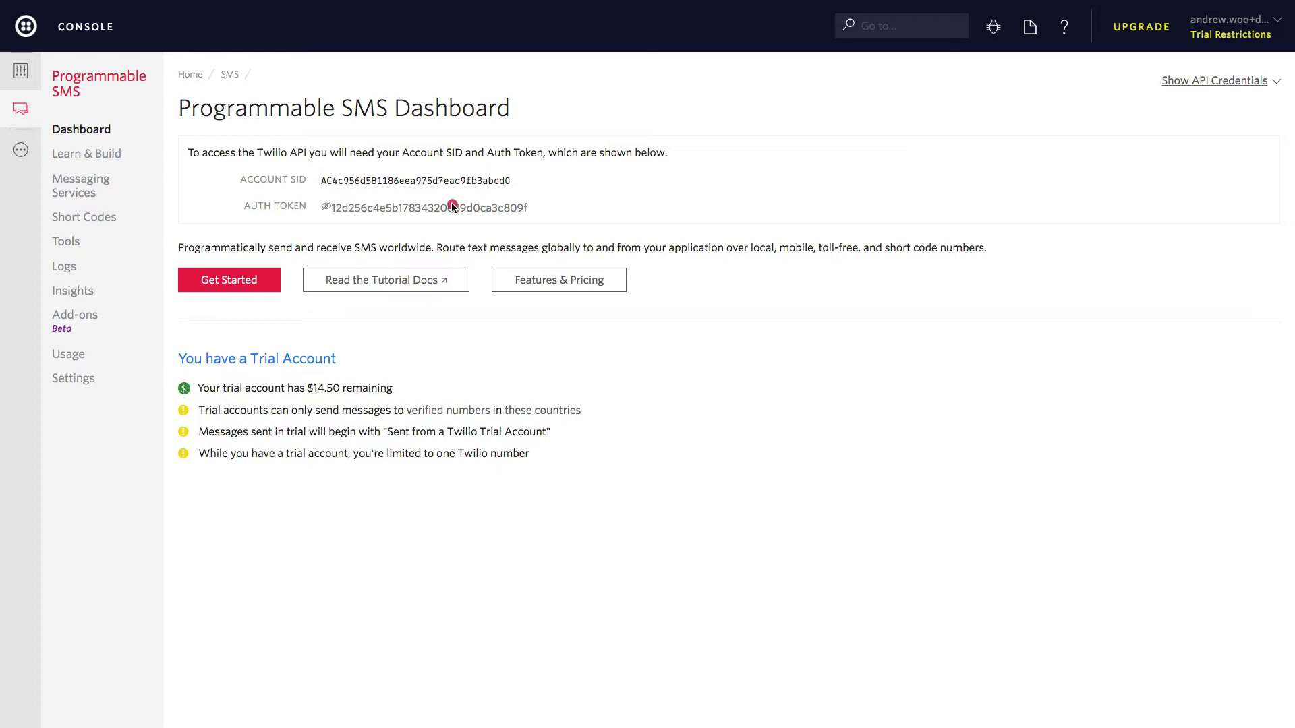
{"action": "right_click", "coordinate": [398, 208]}
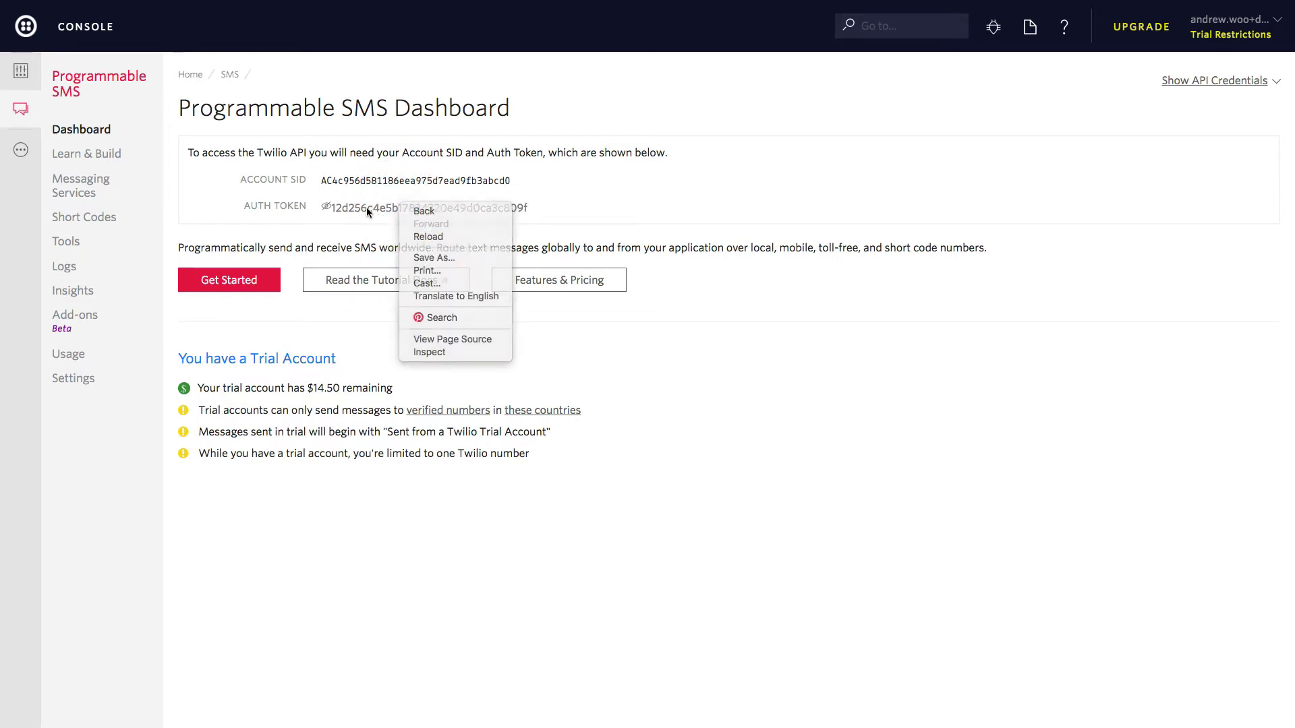
{"action": "left_click", "coordinate": [366, 209]}
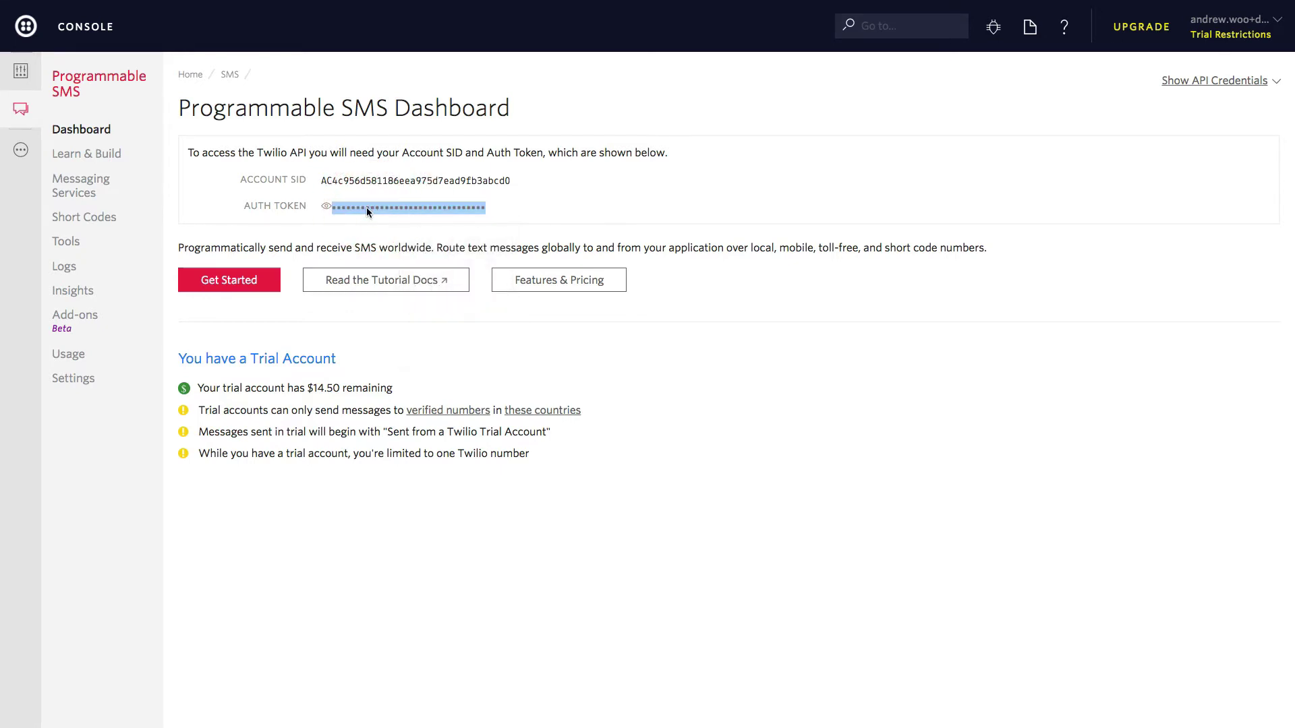
{"action": "left_click", "coordinate": [329, 208]}
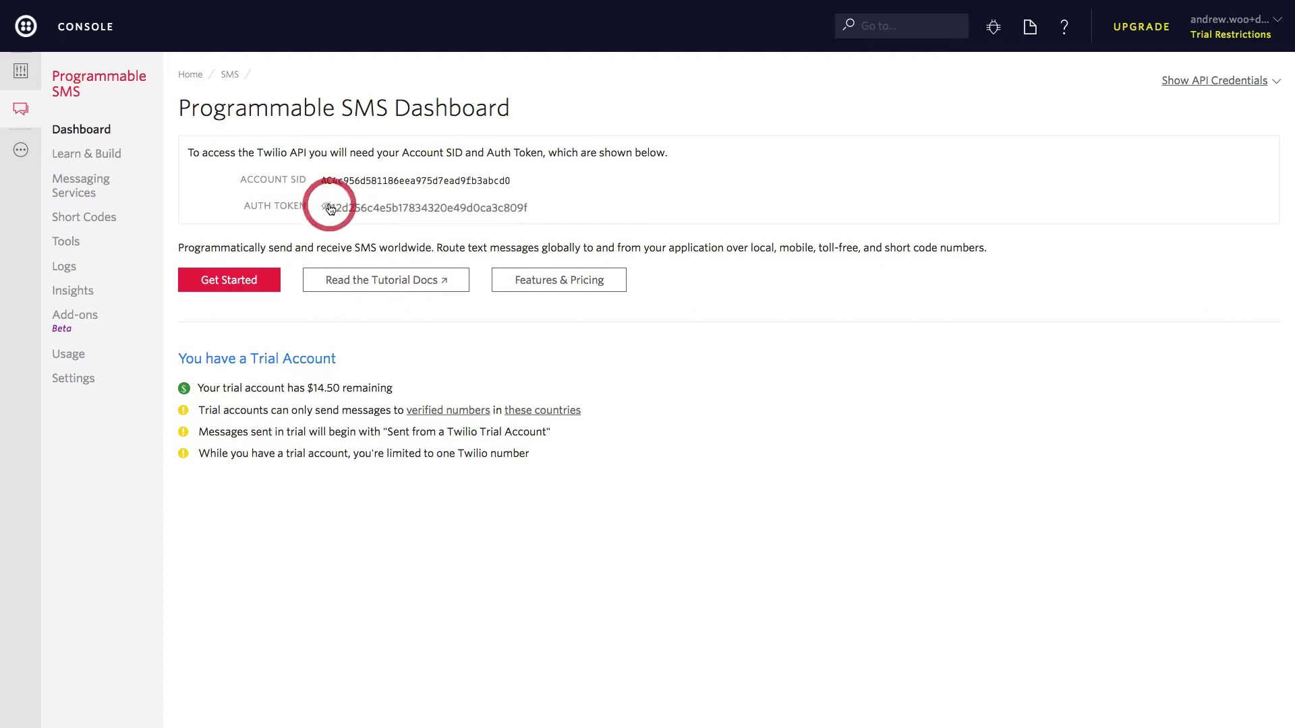
{"action": "left_click_drag", "start_coordinate": [333, 209], "coordinate": [531, 212]}
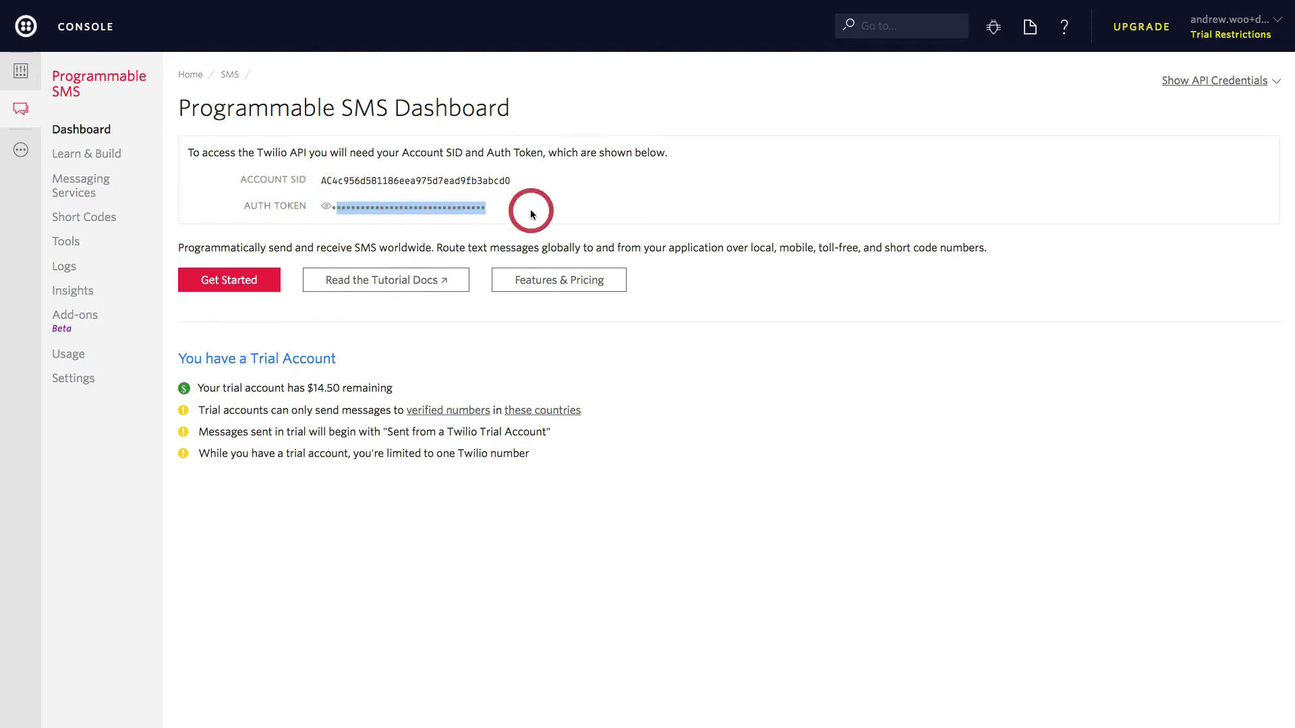
{"action": "left_click", "coordinate": [338, 210]}
{"action": "left_click_drag", "start_coordinate": [331, 210], "coordinate": [527, 210]}
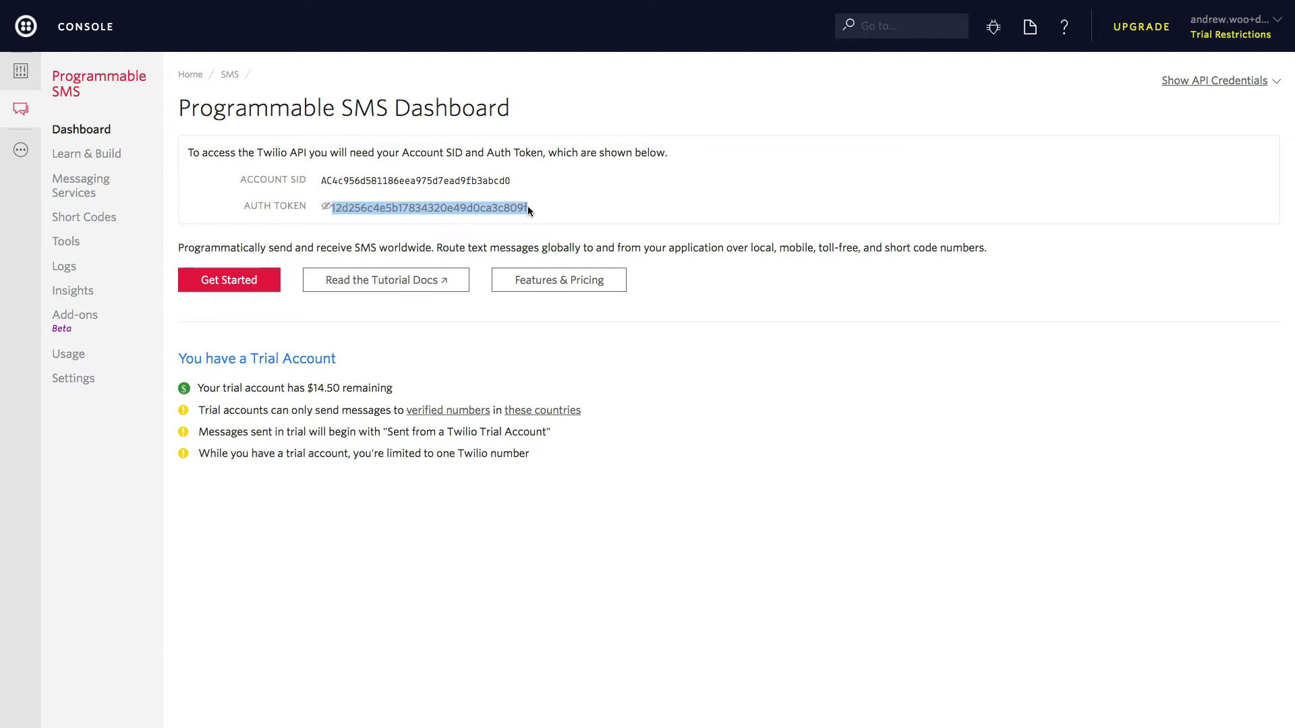
{"action": "left_click_drag", "start_coordinate": [527, 209], "coordinate": [528, 210]}
{"action": "key", "text": "super+c"}
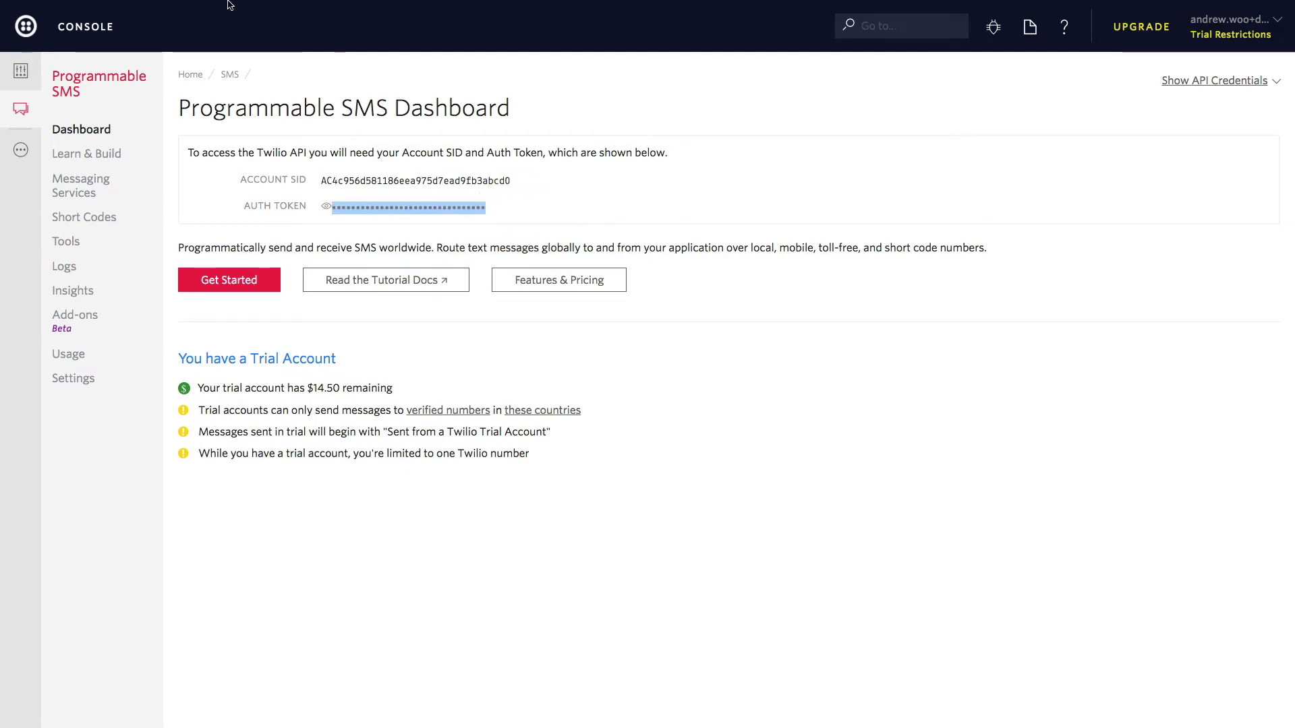
Paste the copied Auth Token into Launch27's Auth Token field
{"action": "mouse_move", "coordinate": [229, 3]}
{"action": "left_click", "coordinate": [135, 31]}
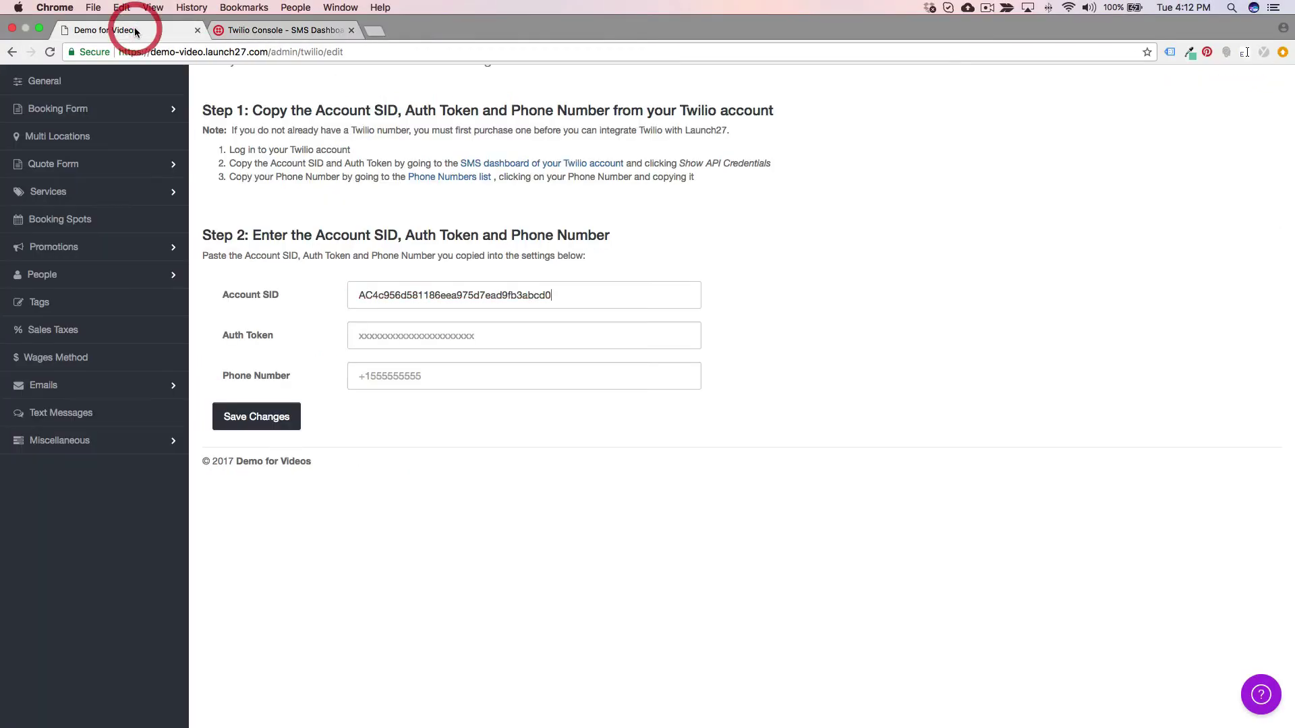
{"action": "left_click", "coordinate": [463, 338]}
{"action": "key", "text": "super+v"}
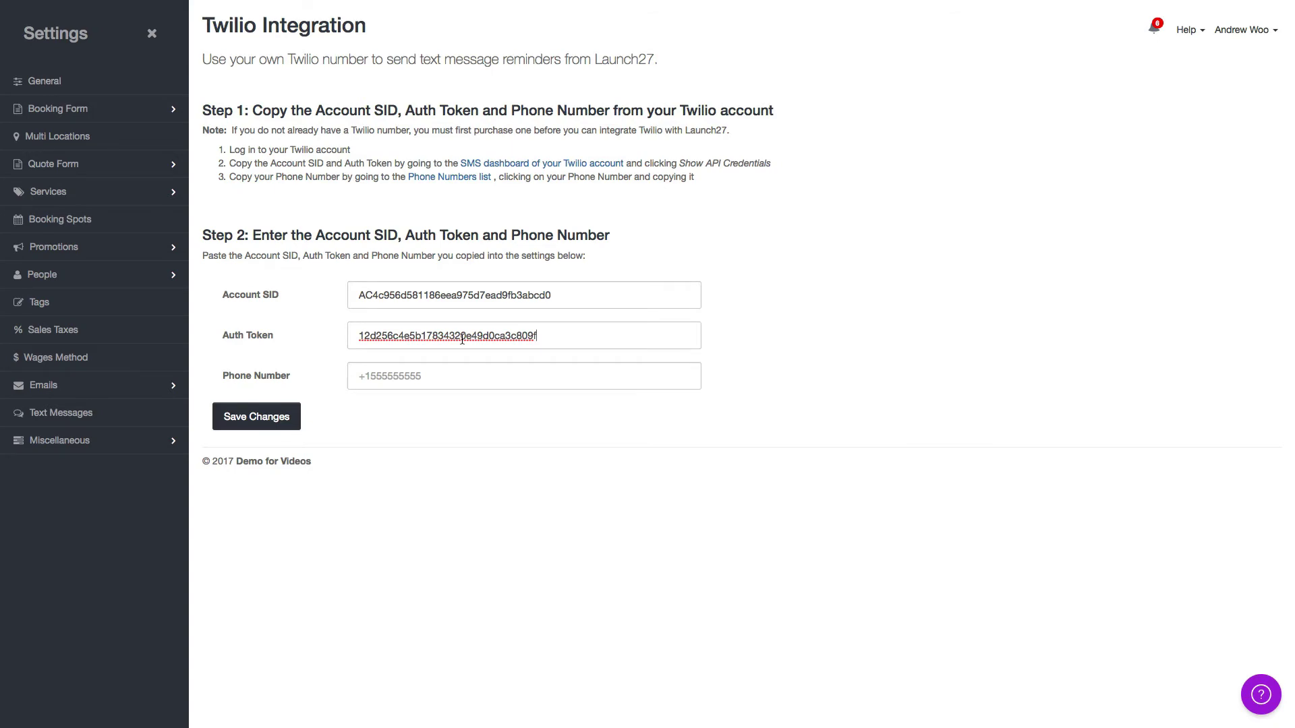
Verify the pasted token matches the Auth Token shown on Twilio's dashboard
{"action": "left_click", "coordinate": [270, 25]}
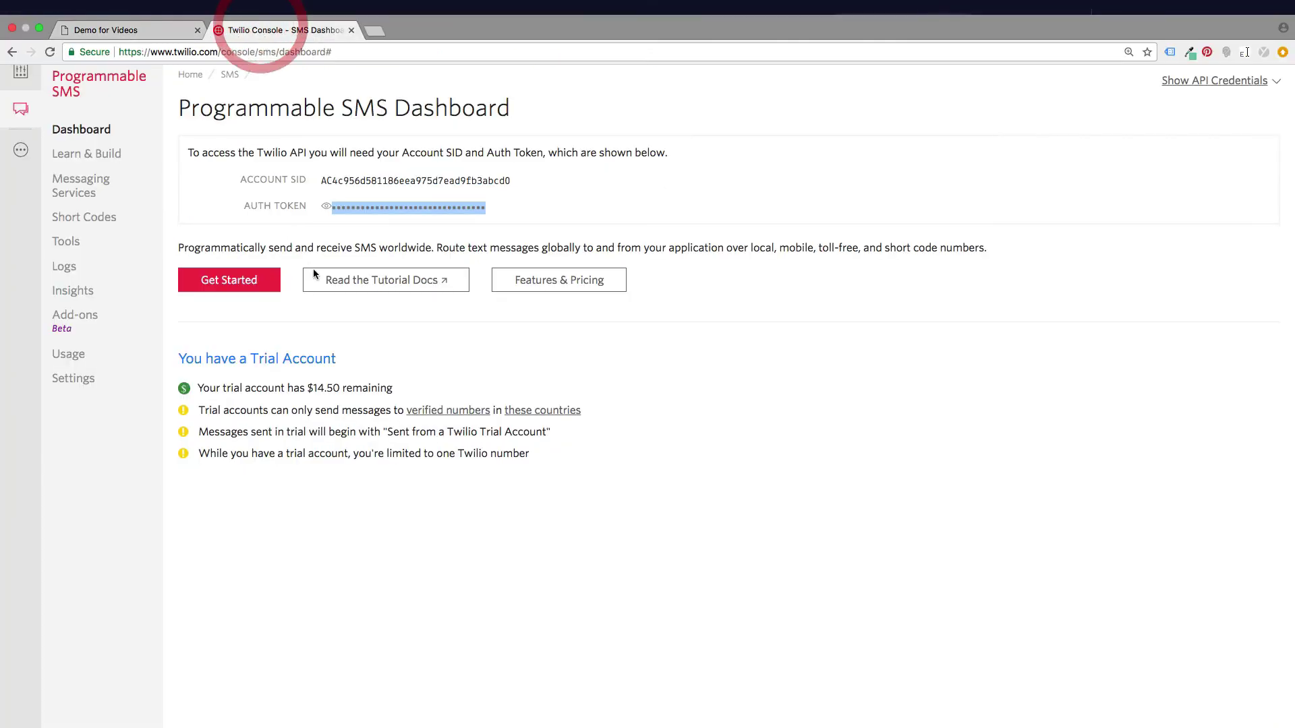
{"action": "left_click", "coordinate": [324, 213]}
{"action": "key", "text": "super+f"}
{"action": "key", "text": "super+v"}
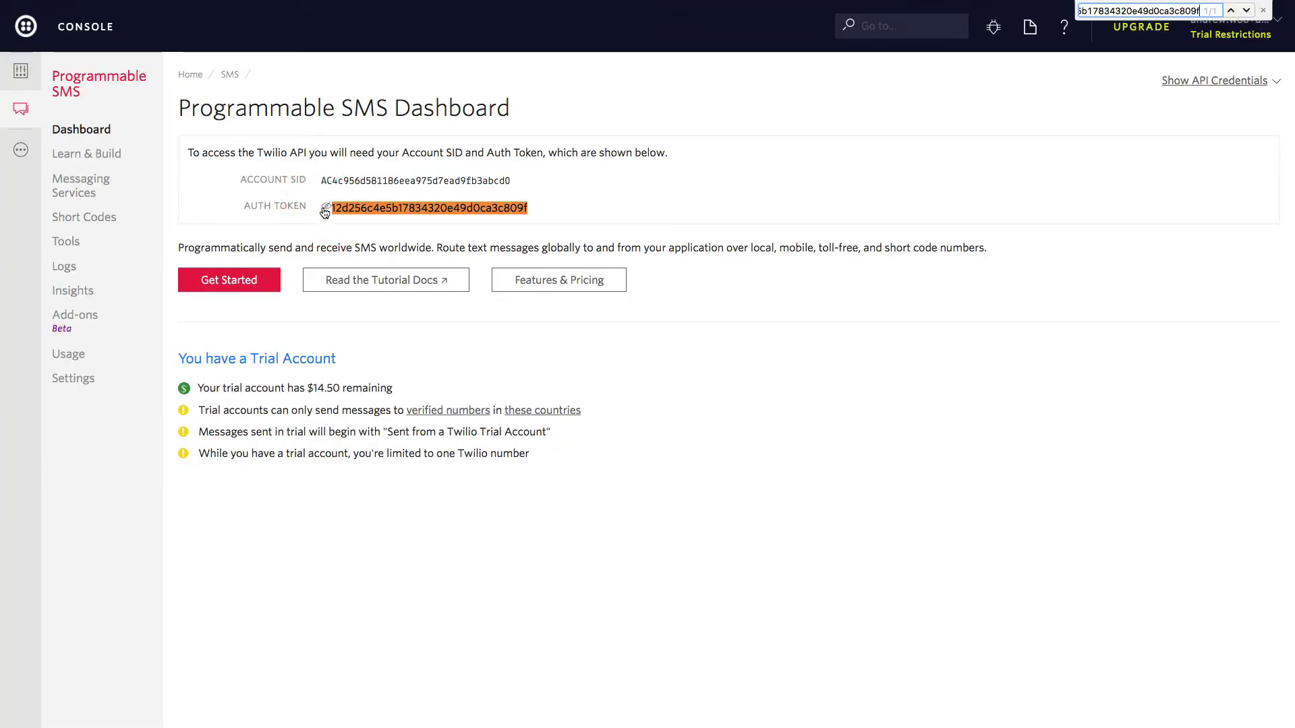
Open Twilio's Phone Numbers list from the integration page and select the number to copy
{"action": "mouse_move", "coordinate": [189, 4]}
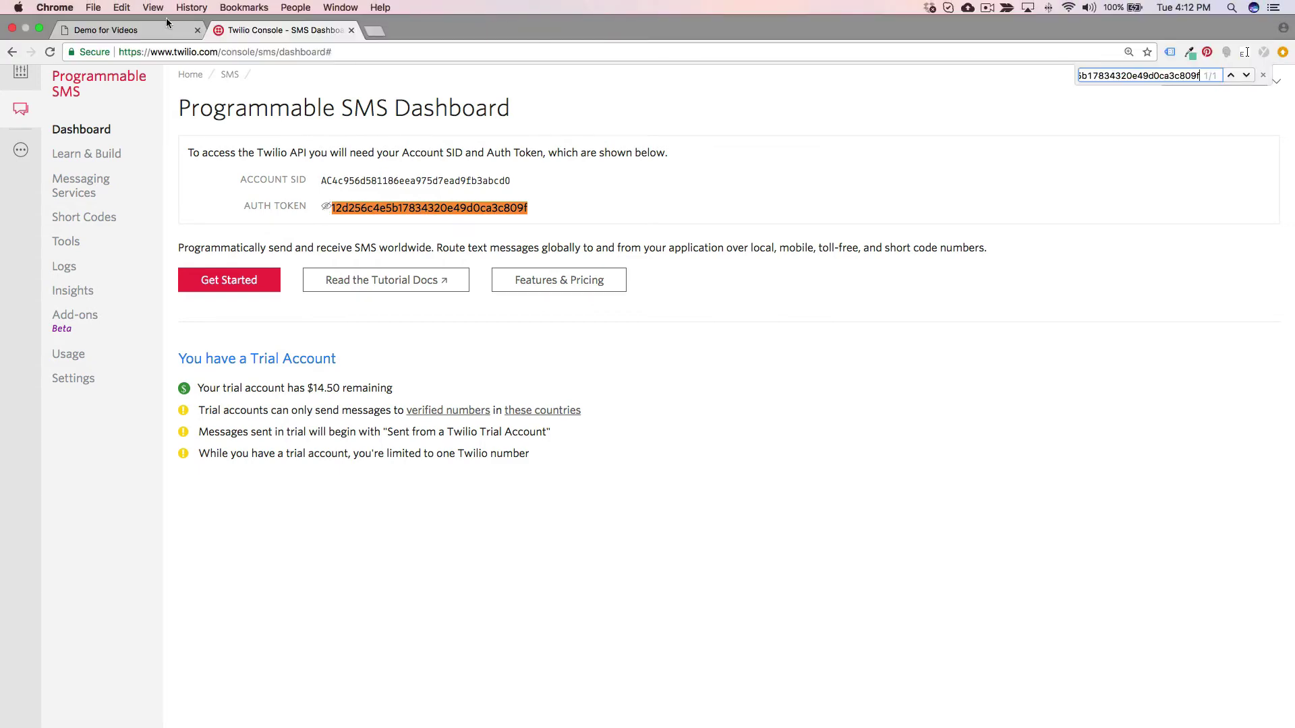
{"action": "left_click", "coordinate": [154, 35]}
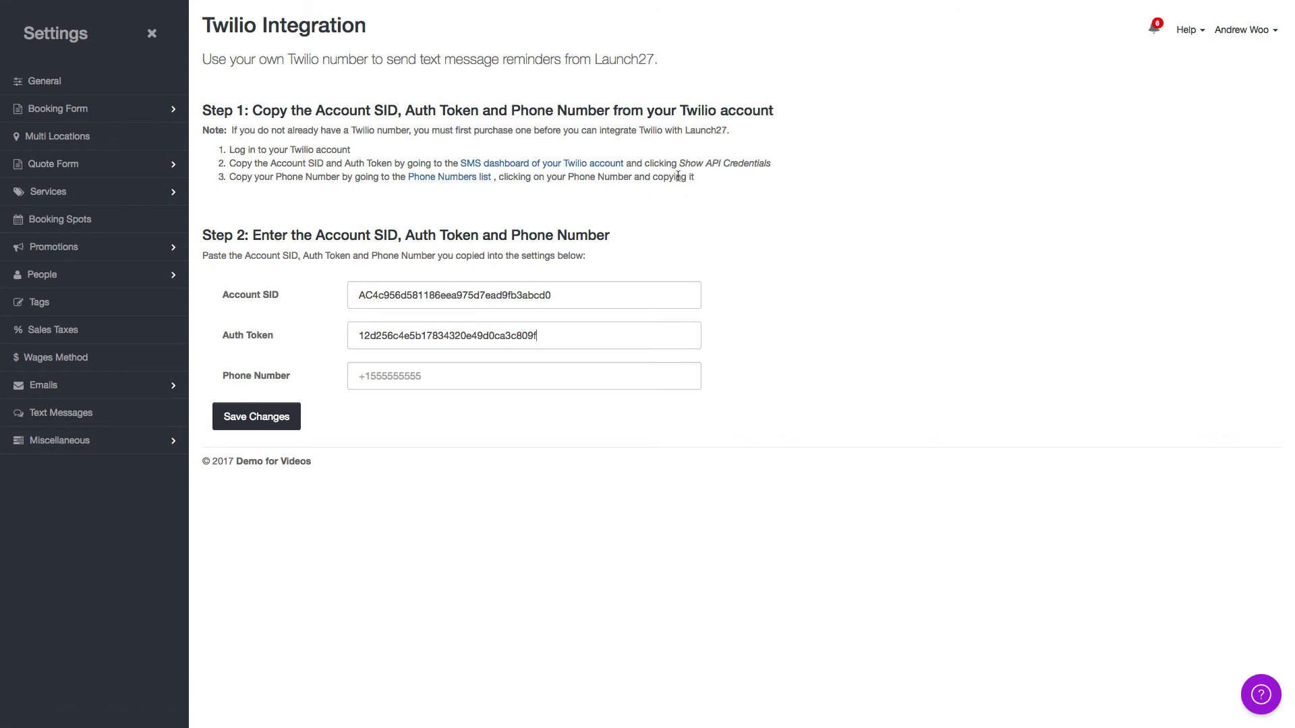
{"action": "left_click", "coordinate": [467, 179]}
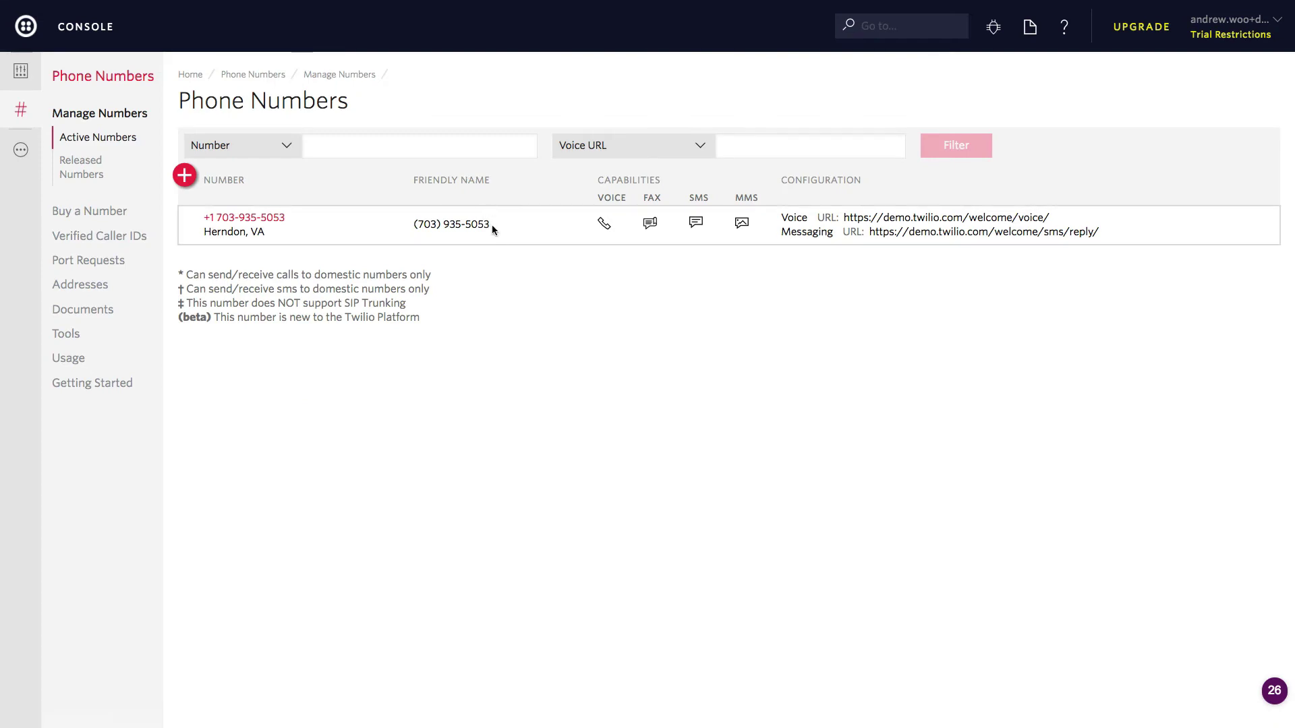
{"action": "left_click_drag", "start_coordinate": [492, 225], "coordinate": [411, 221]}
{"action": "key", "text": "super+c"}
Paste the Twilio number into the Phone Number field, save, and dismiss the Changes saved! banner
{"action": "mouse_move", "coordinate": [193, 5]}
{"action": "left_click", "coordinate": [145, 27]}
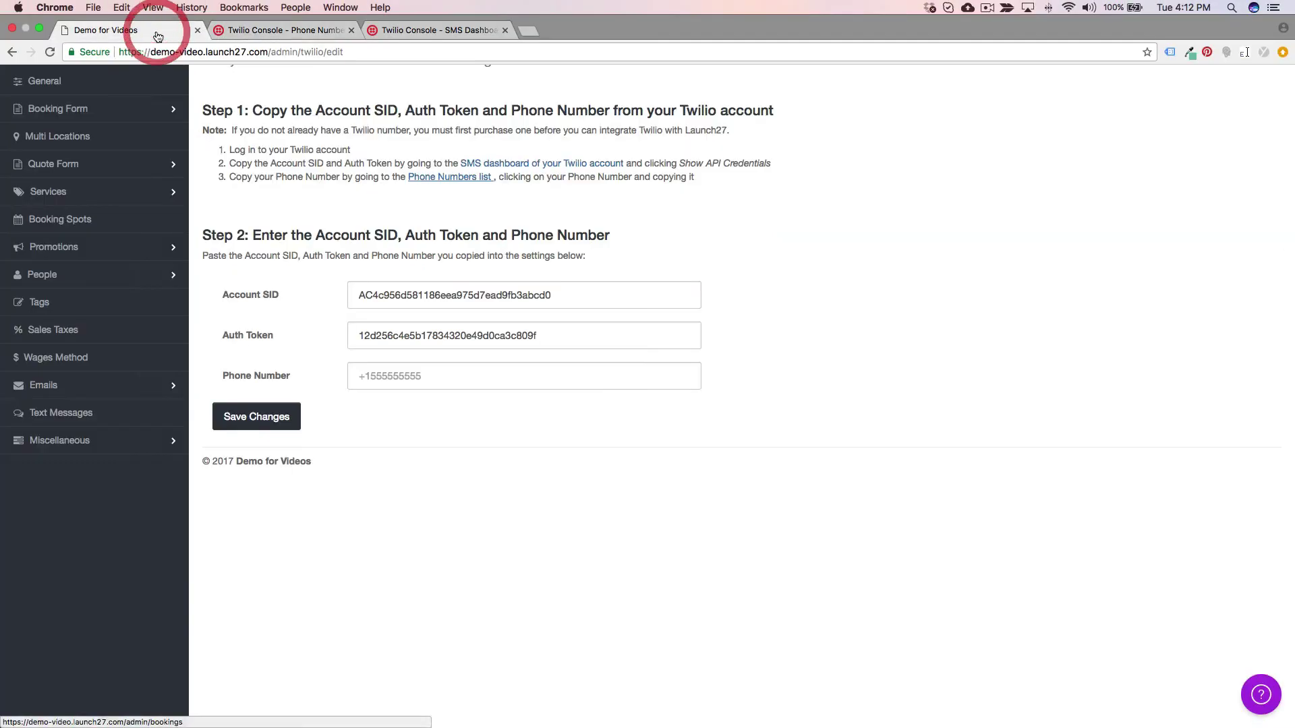
{"action": "left_click", "coordinate": [375, 376]}
{"action": "key", "text": "super+v"}
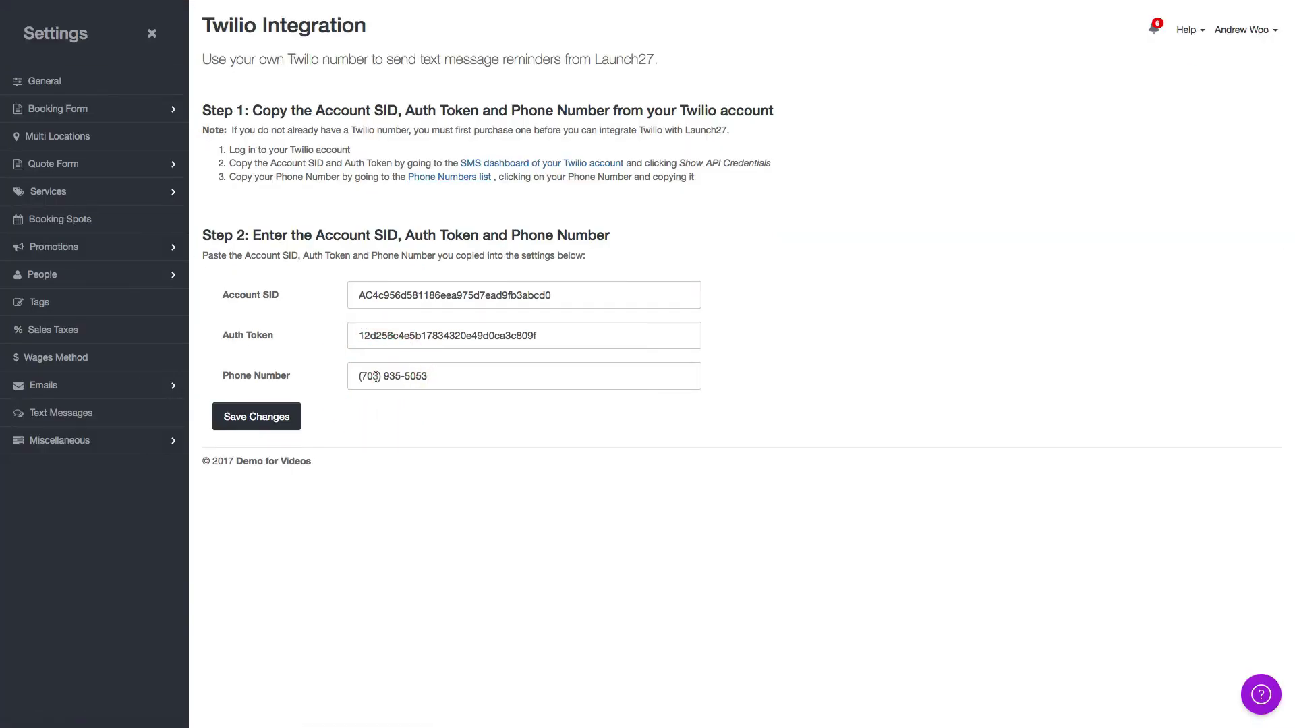
{"action": "left_click", "coordinate": [277, 420]}
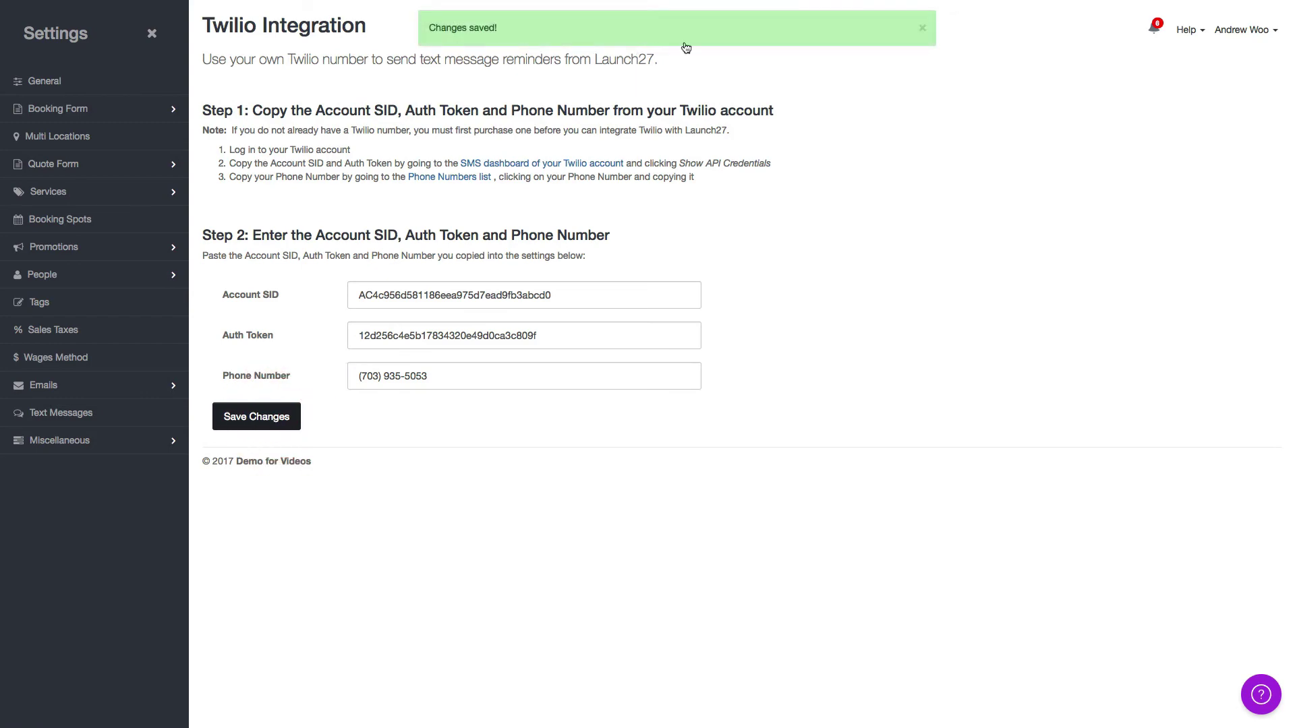
{"action": "left_click", "coordinate": [922, 28]}
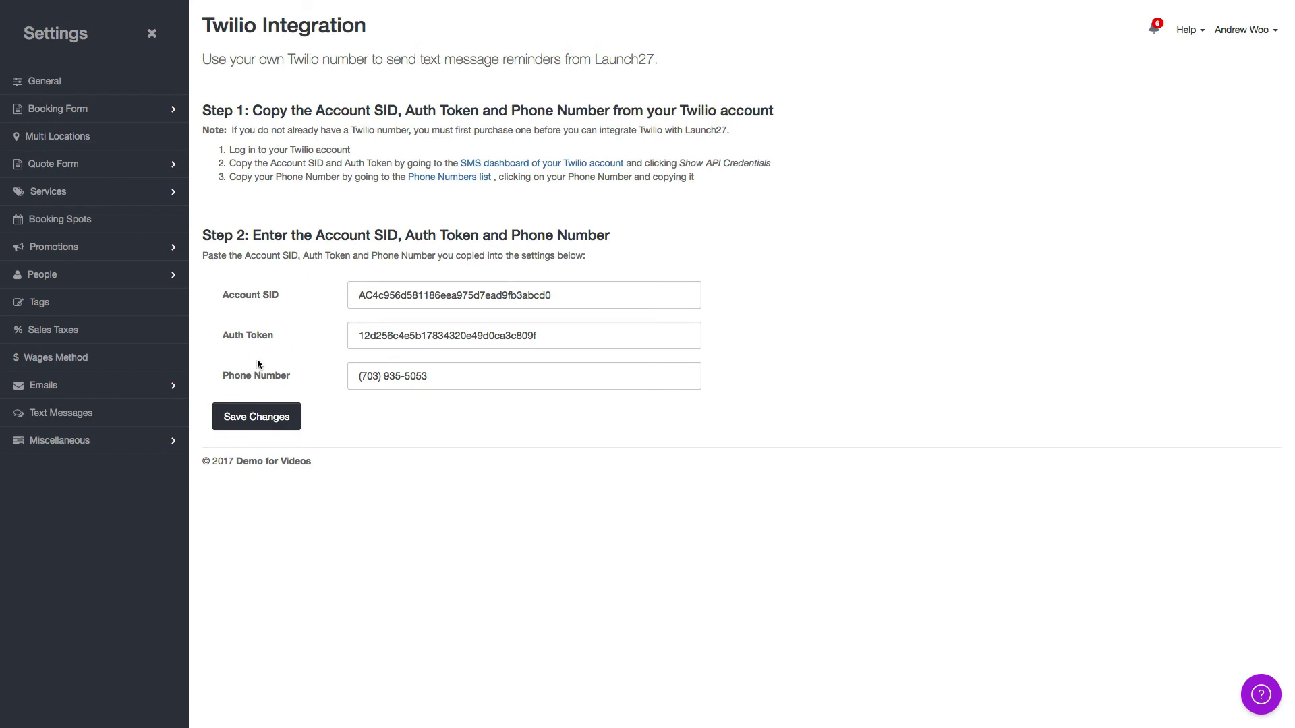
Open the Booking 1 Day Reminder SMS template from the Text Messages settings
{"action": "left_click", "coordinate": [211, 340]}
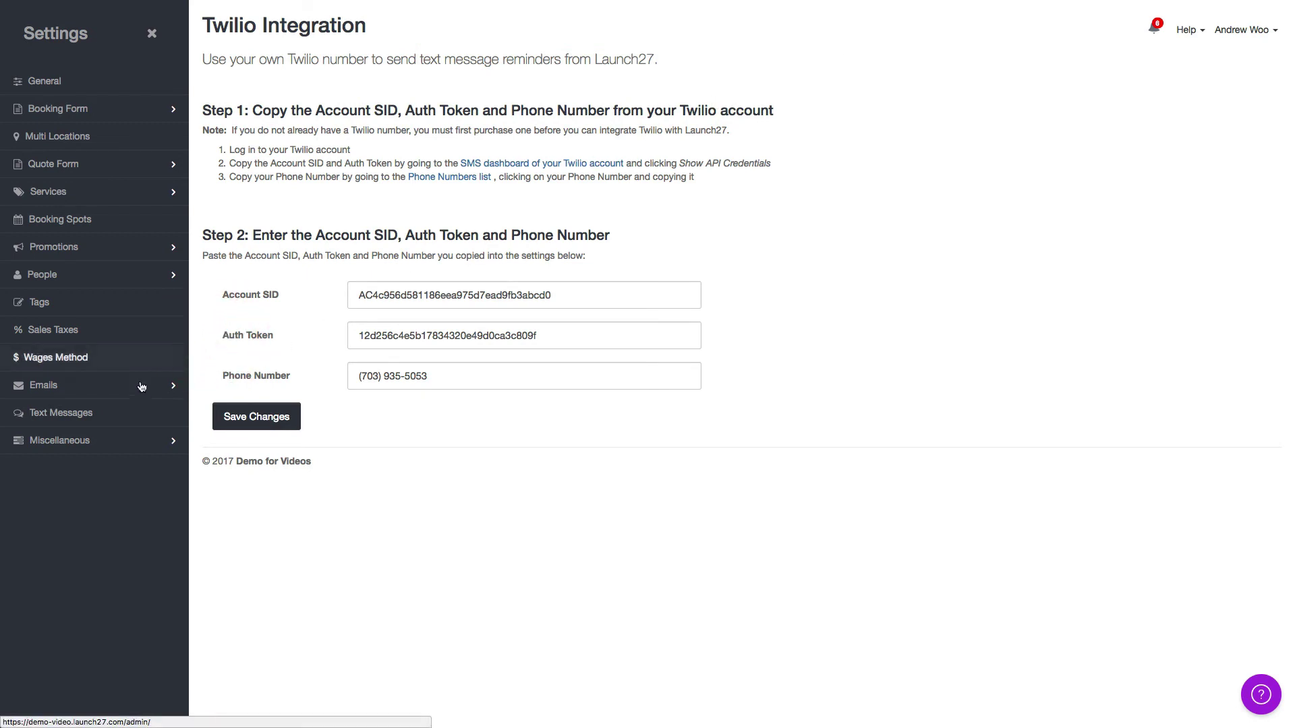
{"action": "left_click", "coordinate": [94, 415]}
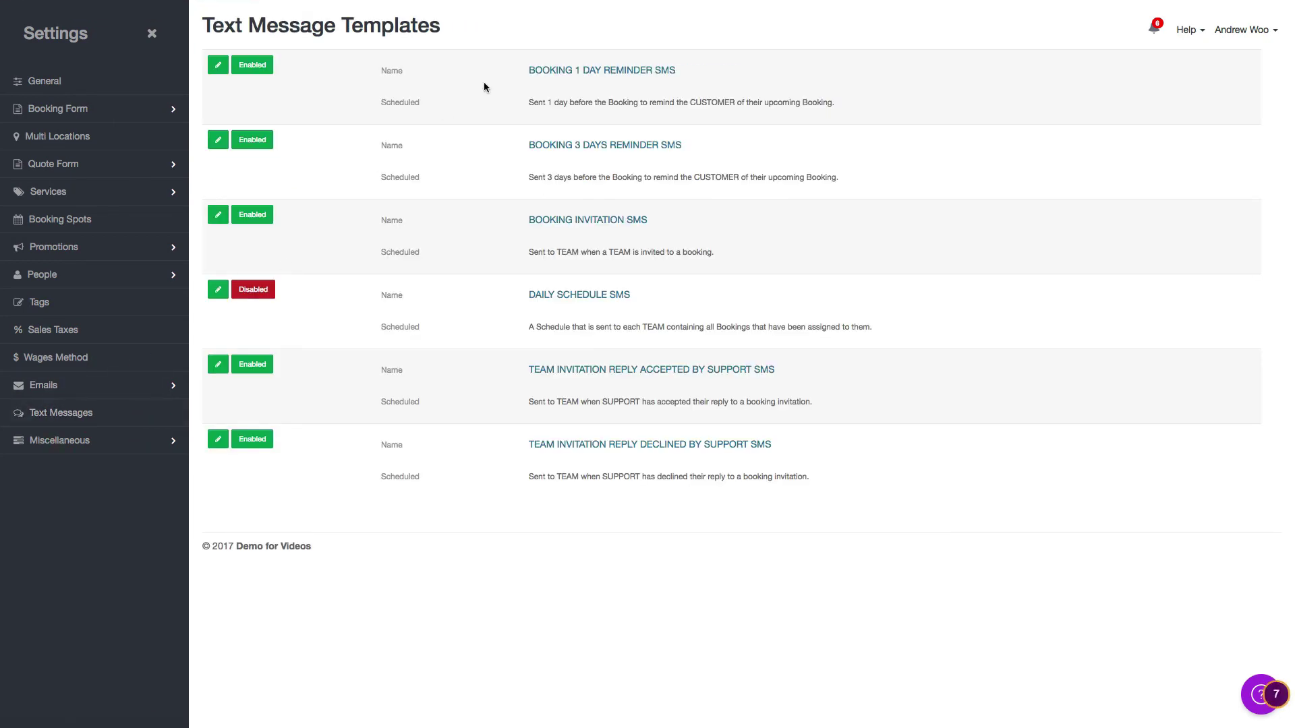
{"action": "left_click", "coordinate": [218, 65]}
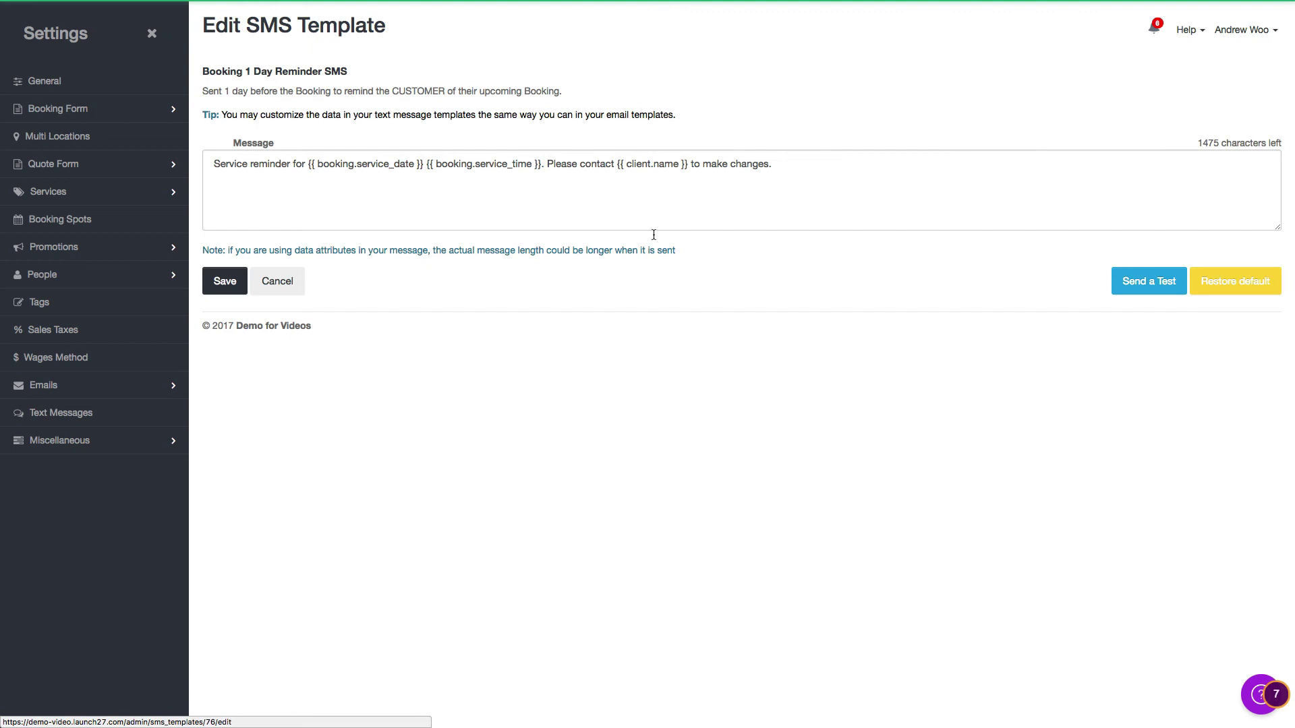
Send a test of the reminder to the recipient's phone number and close the test form
{"action": "left_click", "coordinate": [1132, 283]}
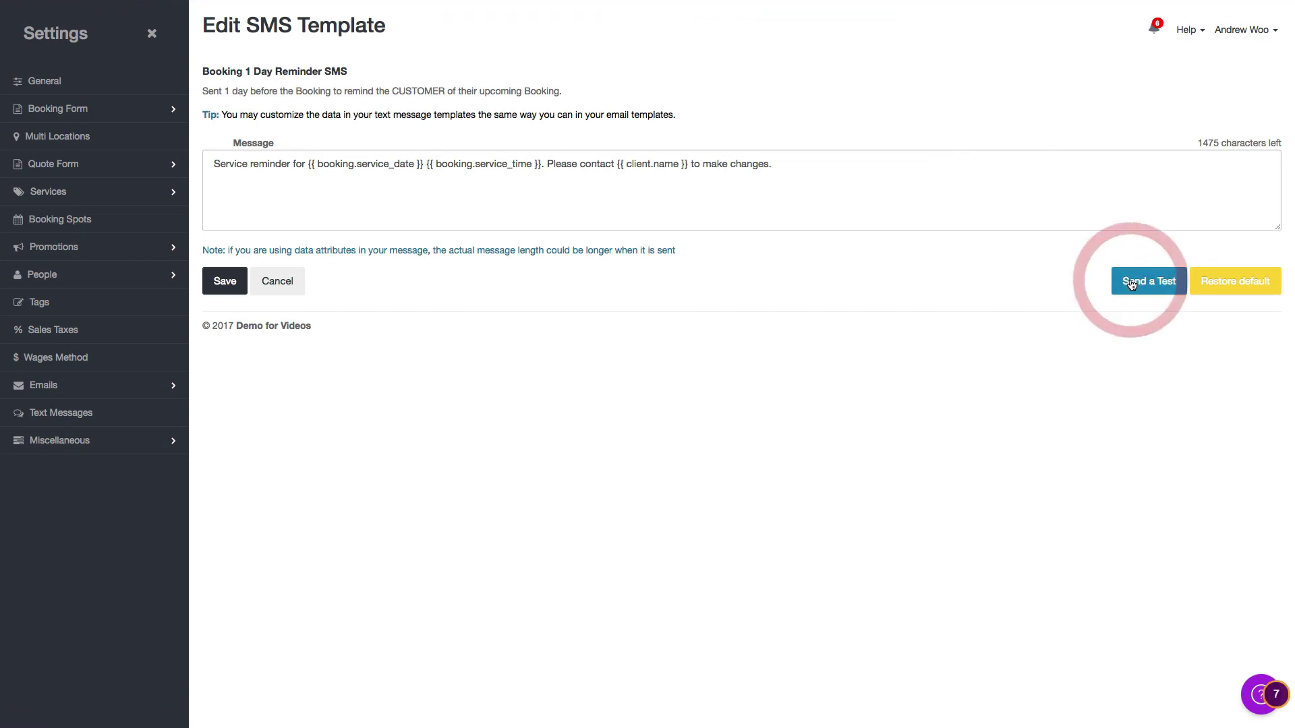
{"action": "left_click", "coordinate": [450, 127]}
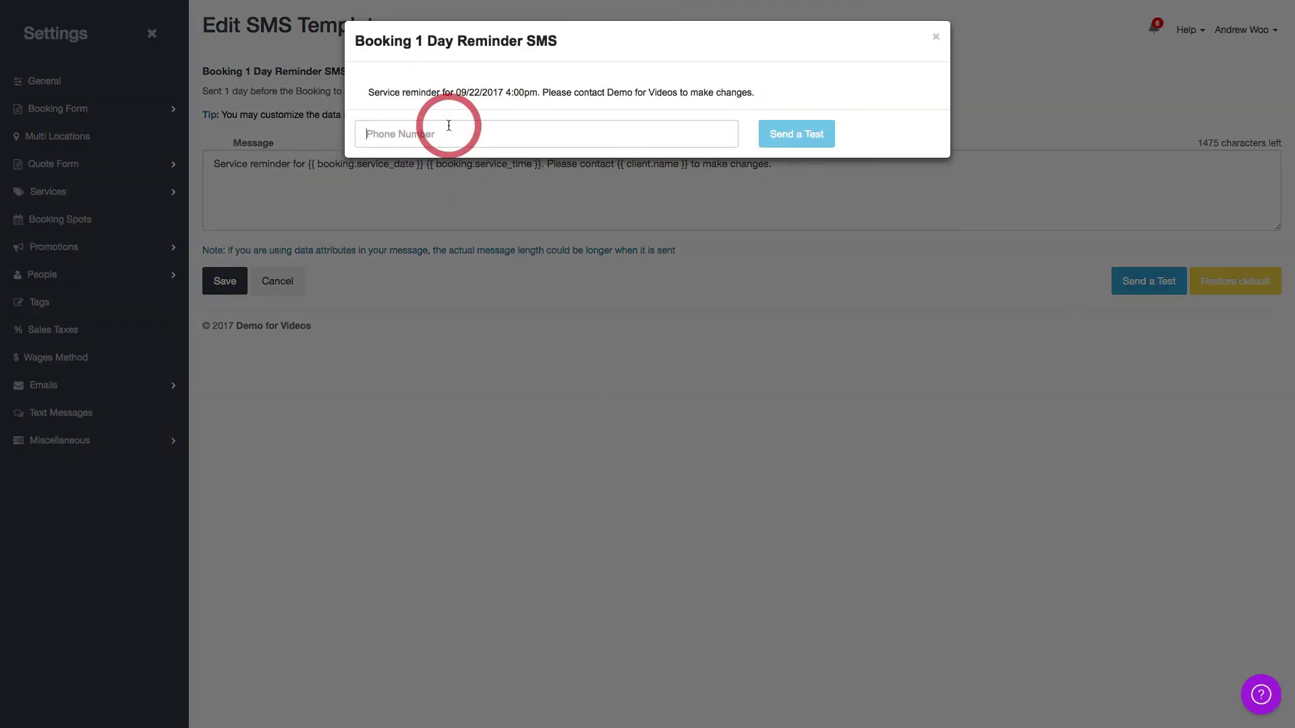
{"action": "type", "text": "+1"}
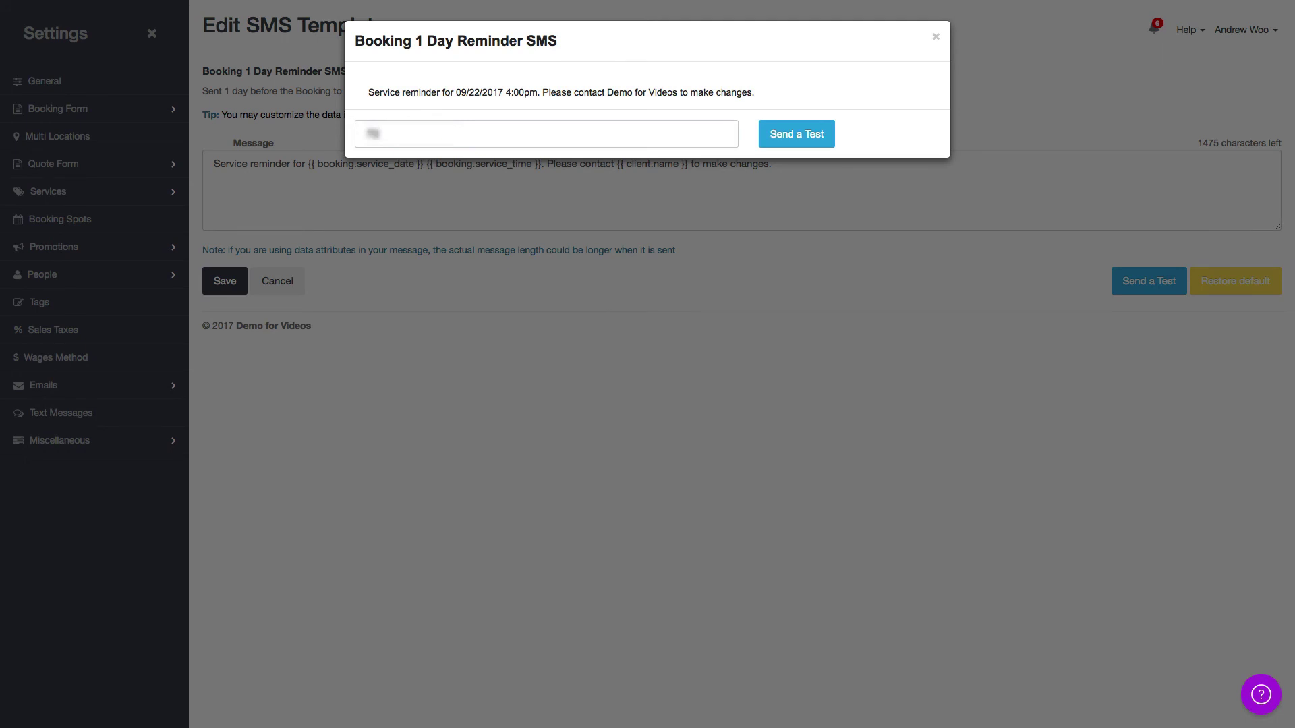
{"action": "type", "text": " 55566"}
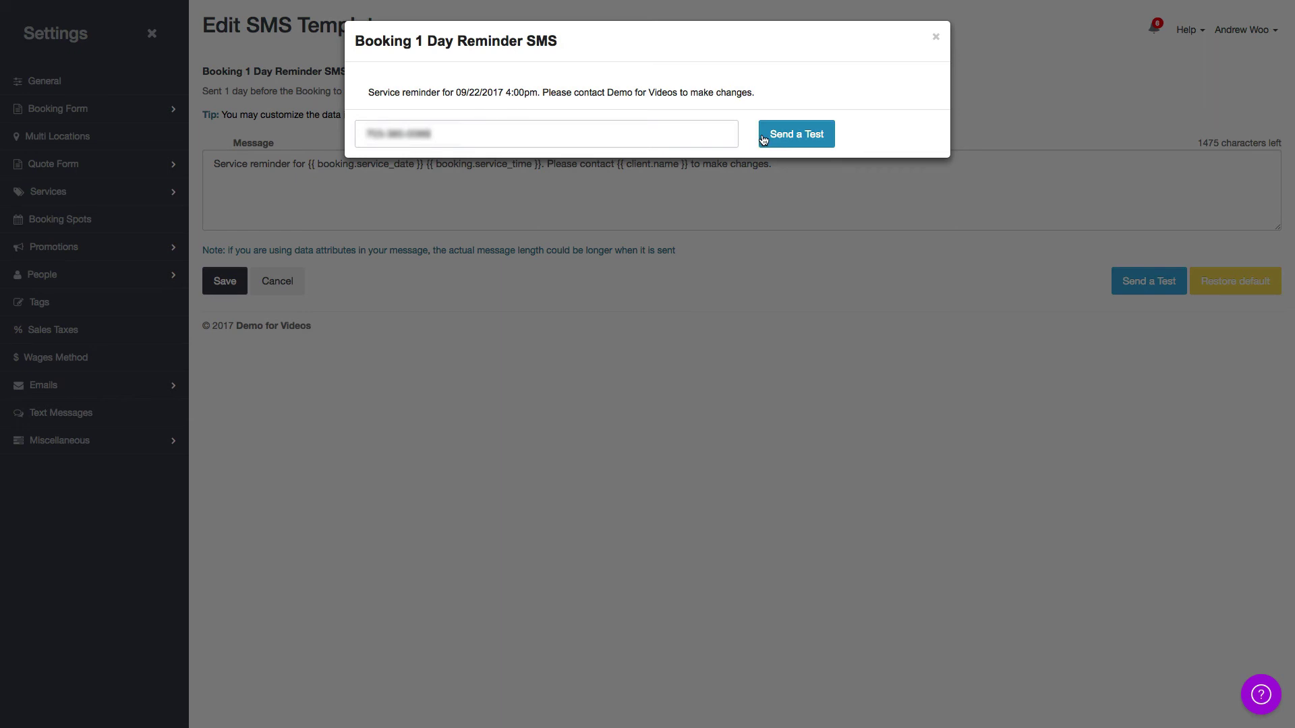
{"action": "left_click", "coordinate": [763, 139]}
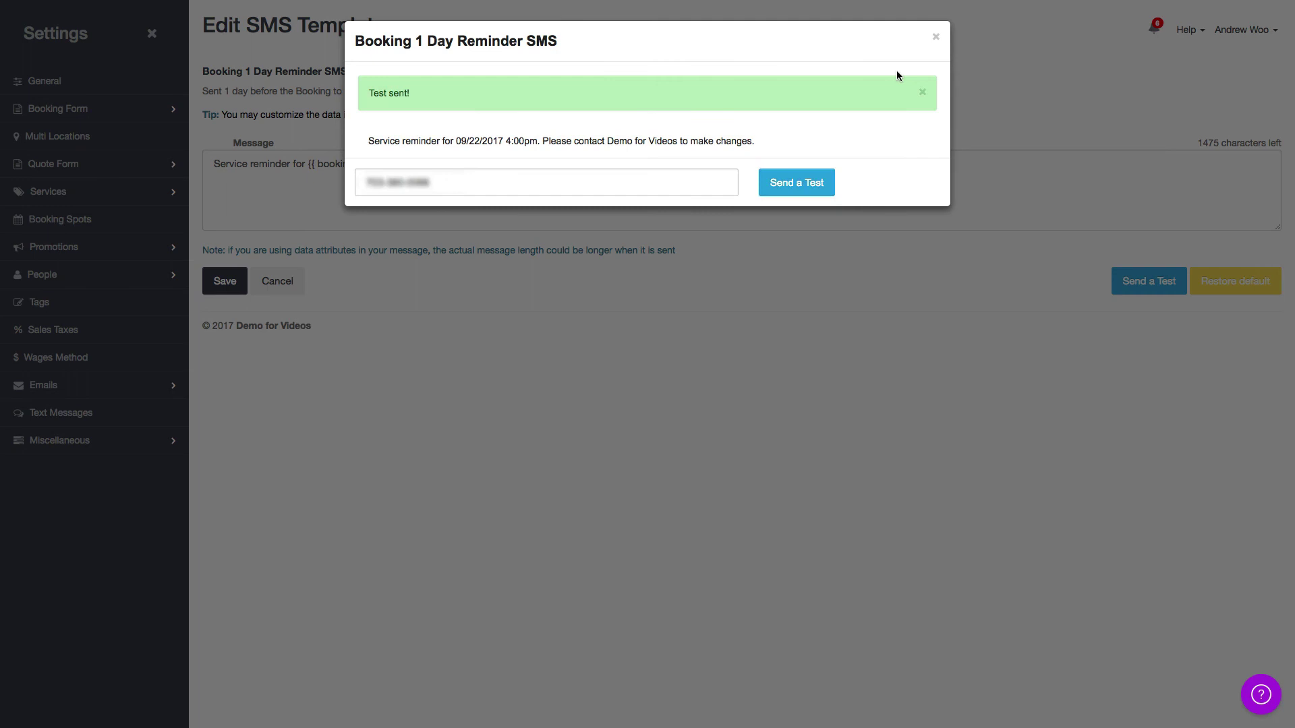
{"action": "left_click", "coordinate": [935, 39]}
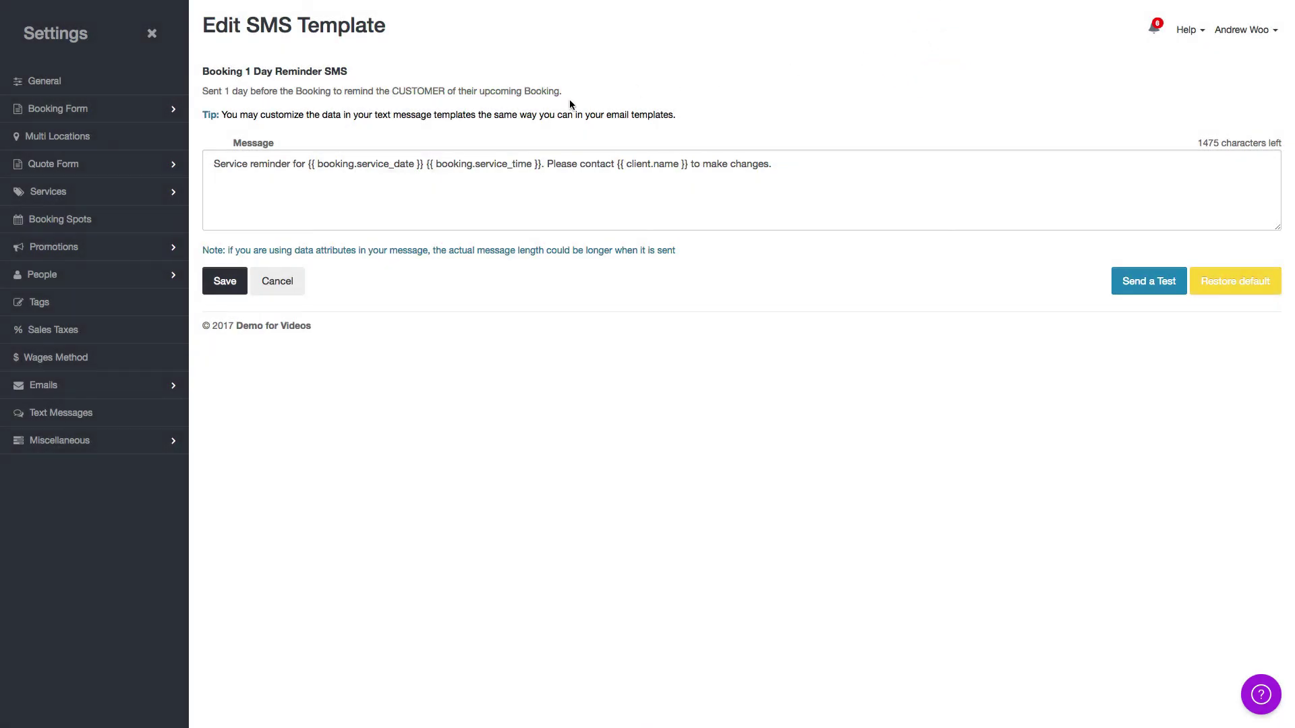
{"action": "mouse_move", "coordinate": [529, 1]}
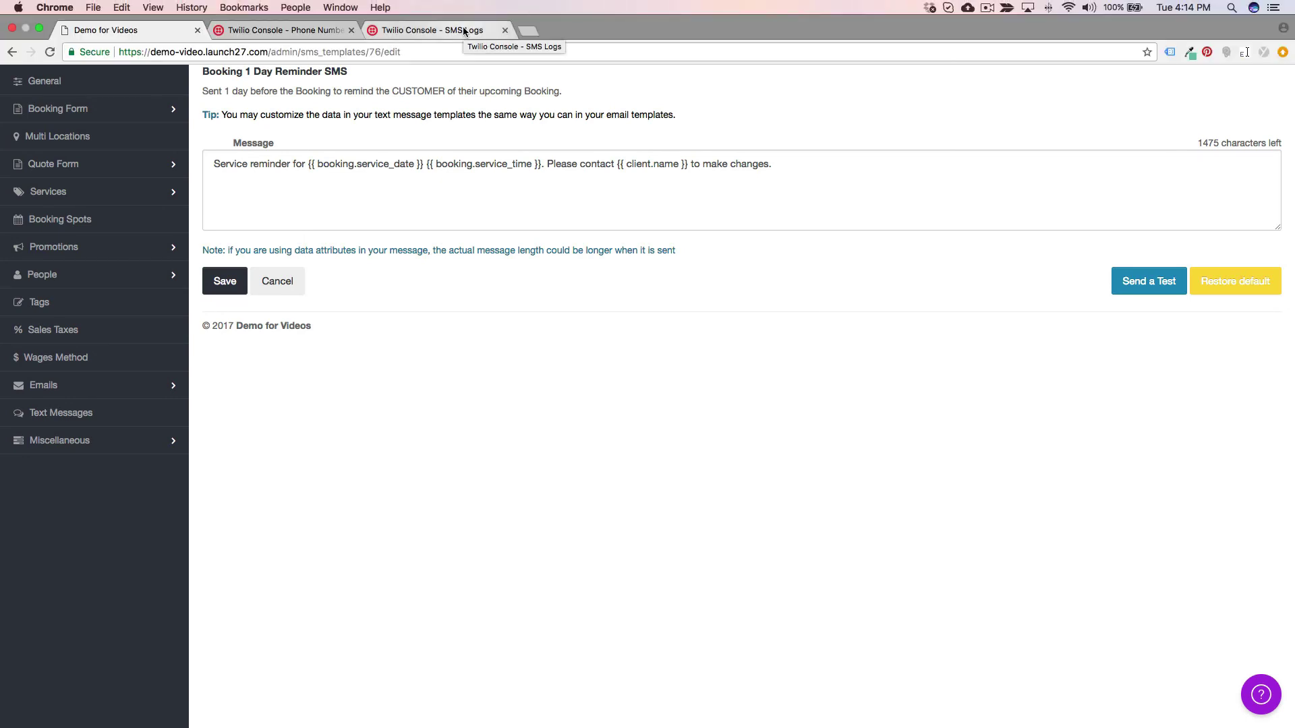
Open the Twilio number's Messages Log and view the sent reminder's message body
{"action": "left_click", "coordinate": [287, 32]}
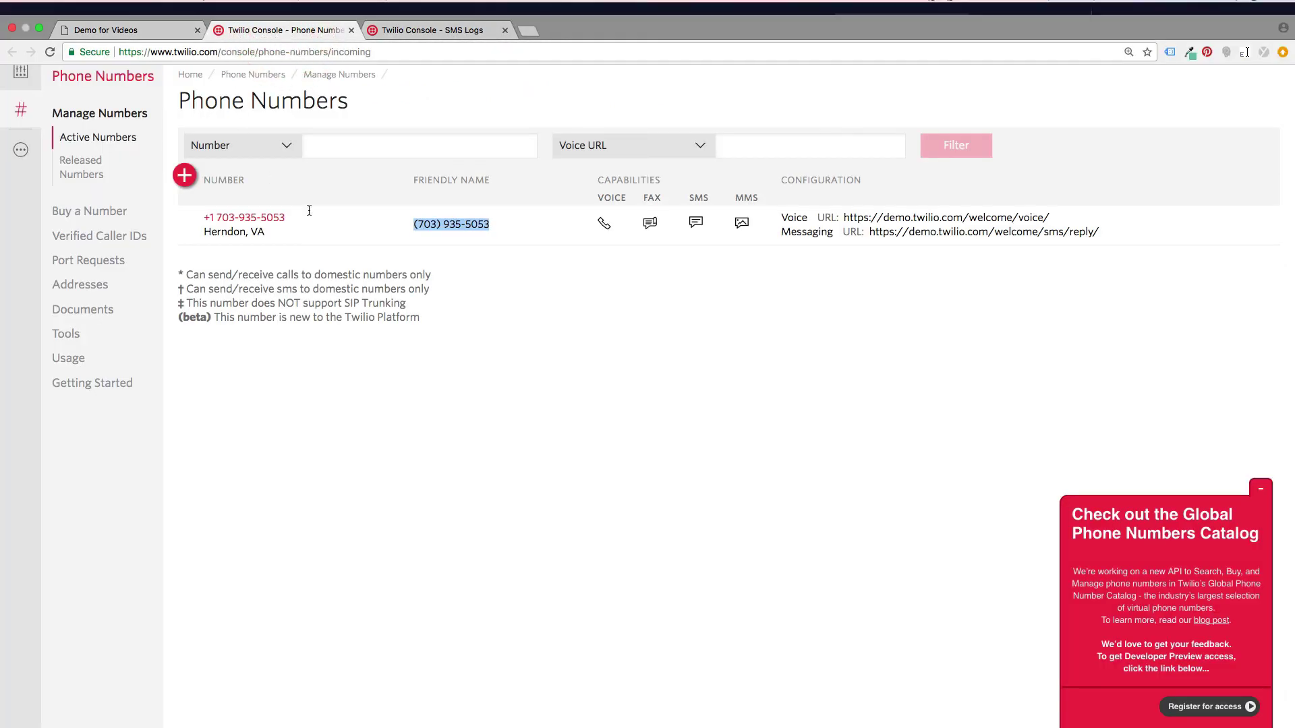
{"action": "left_click", "coordinate": [559, 325]}
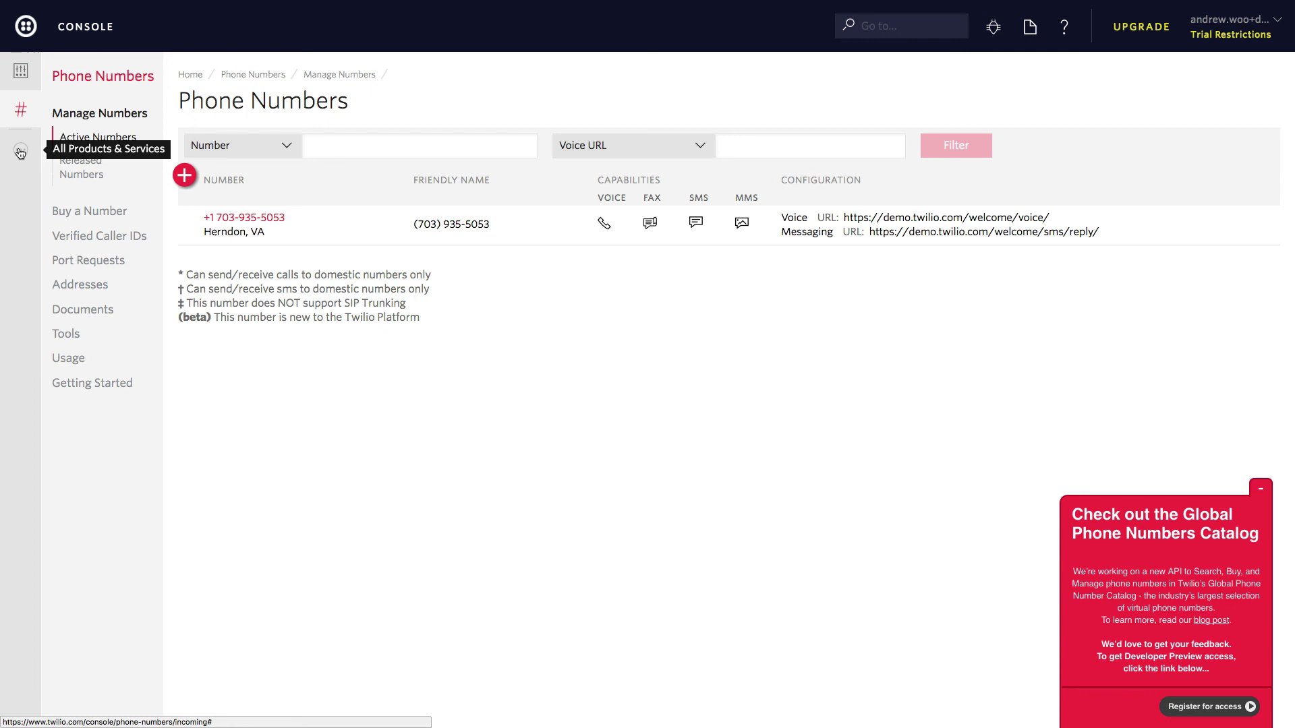
{"action": "left_click", "coordinate": [273, 219]}
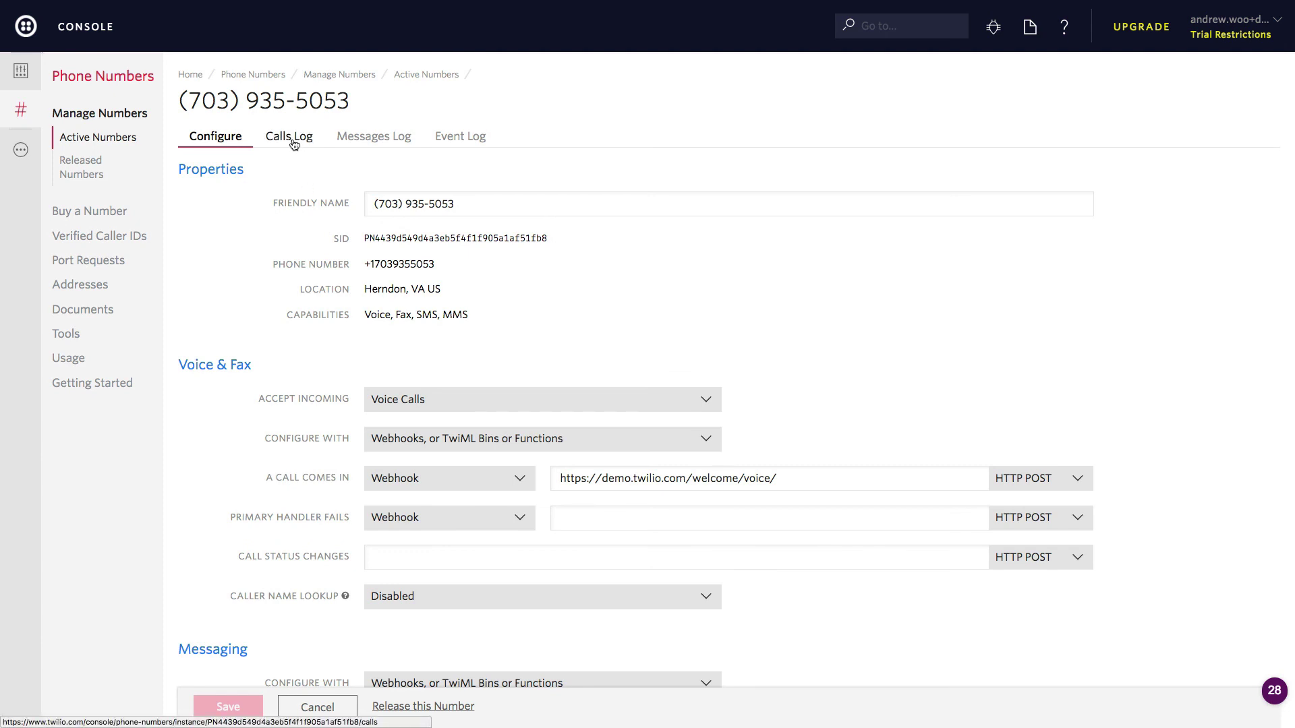
{"action": "left_click", "coordinate": [388, 139]}
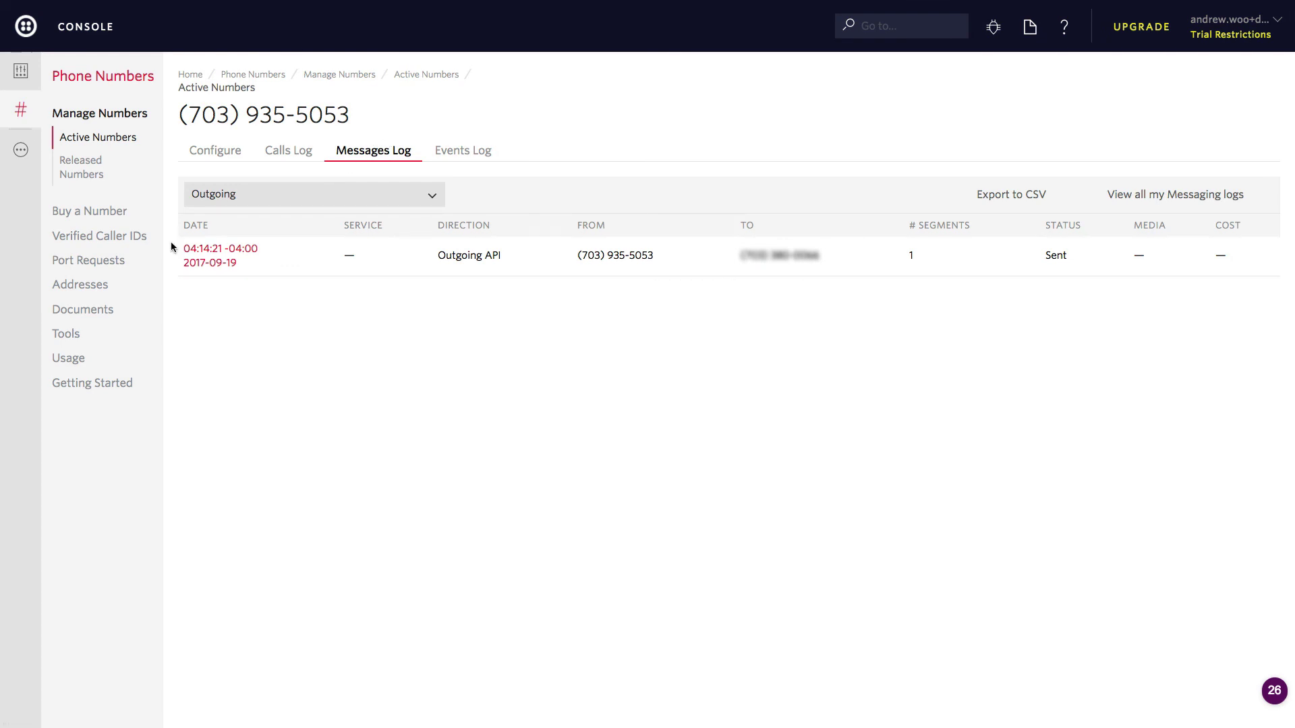
{"action": "mouse_move", "coordinate": [196, 249]}
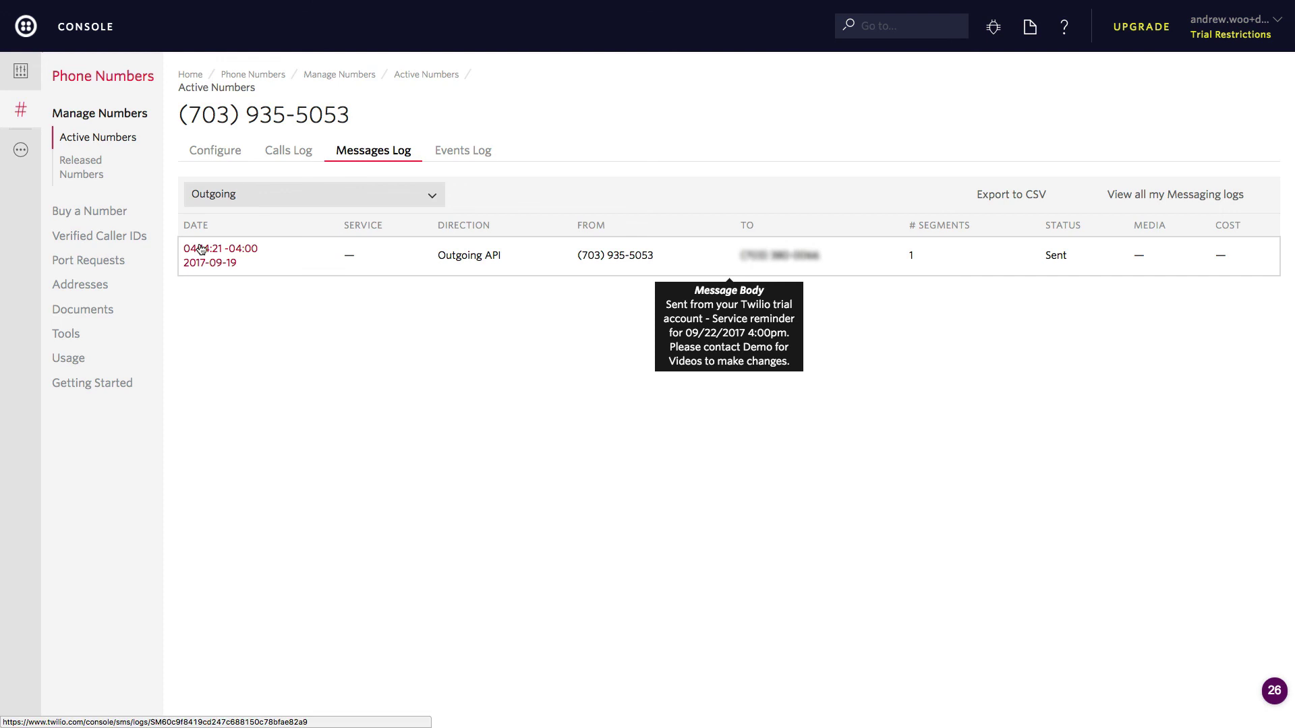